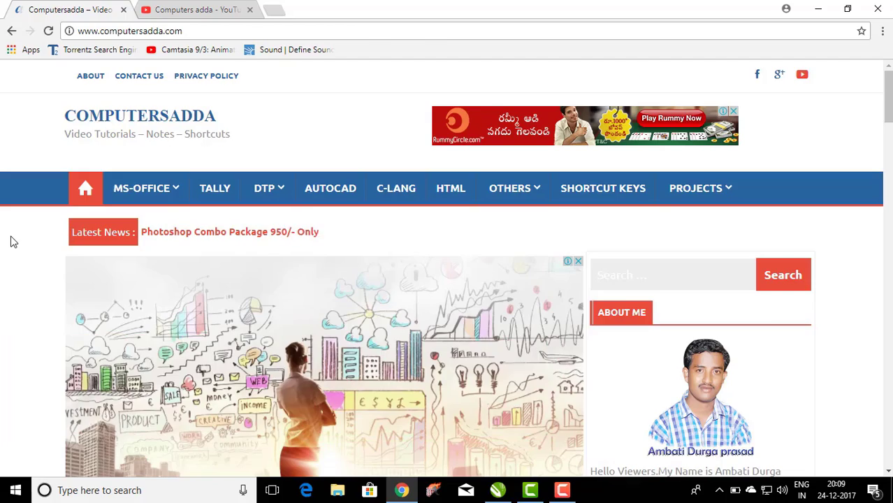
Switch to the Computers adda YouTube channel tab in Chrome.
left_click(167, 9)
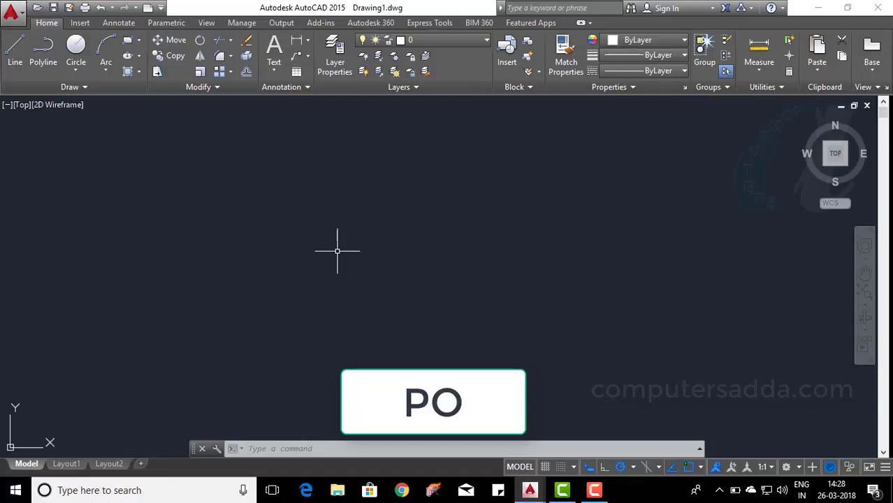
Place three single points with the PO command at scattered spots on the canvas.
type("PO")
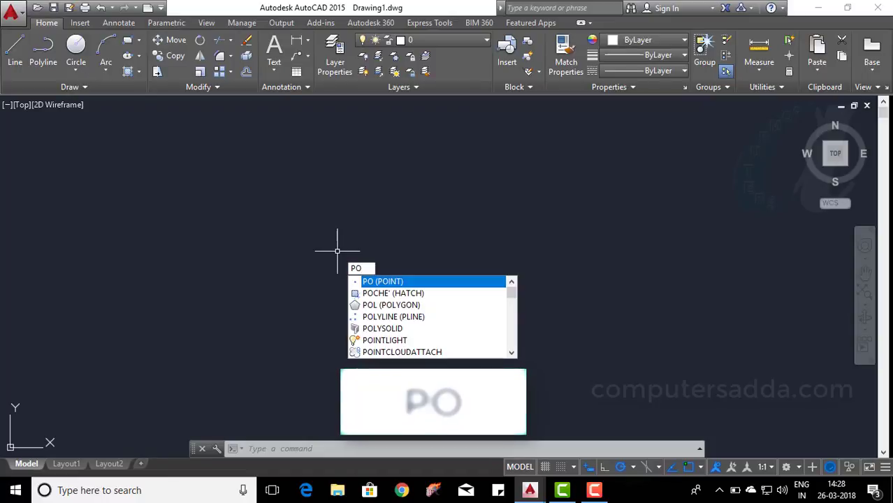
key("Return")
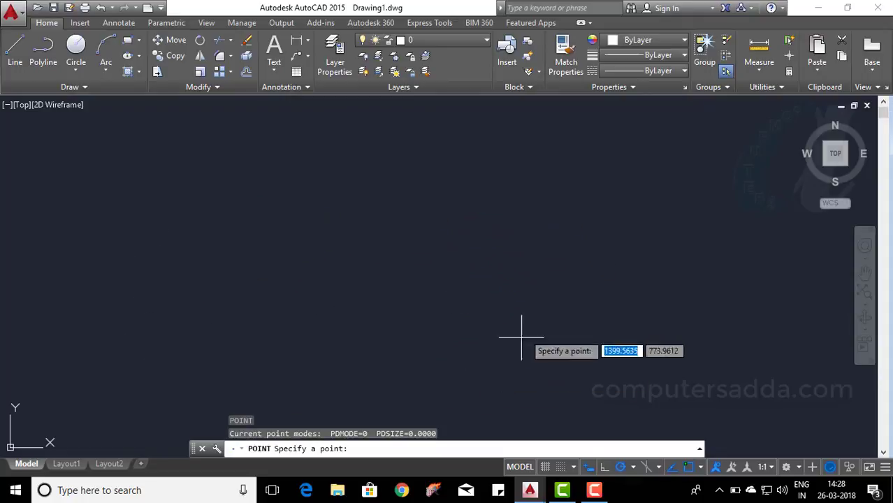
left_click(271, 216)
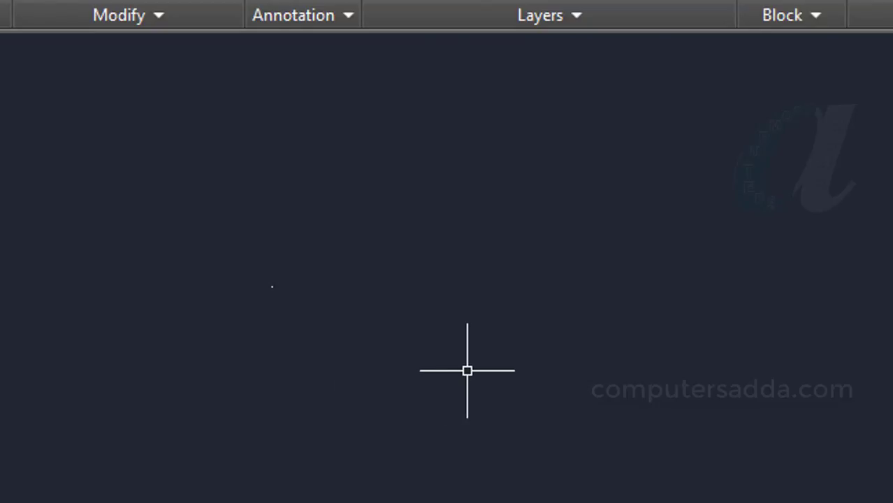
type("po")
key("Return")
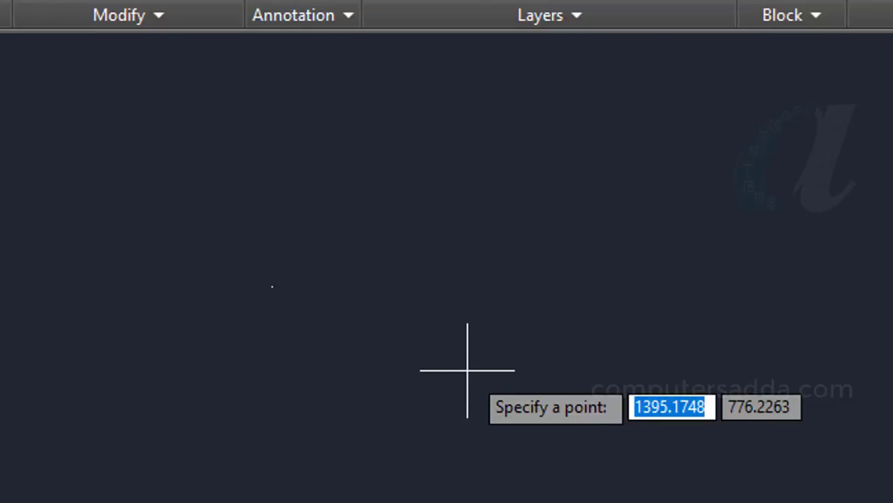
left_click(373, 247)
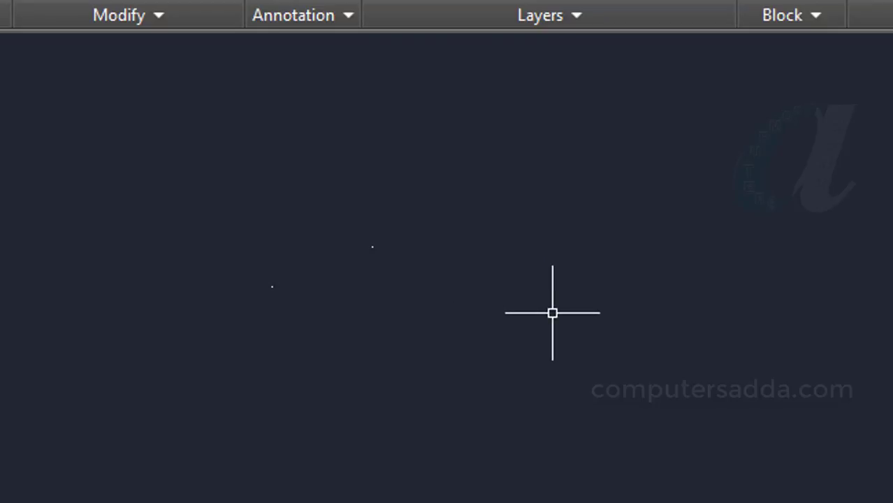
key("space")
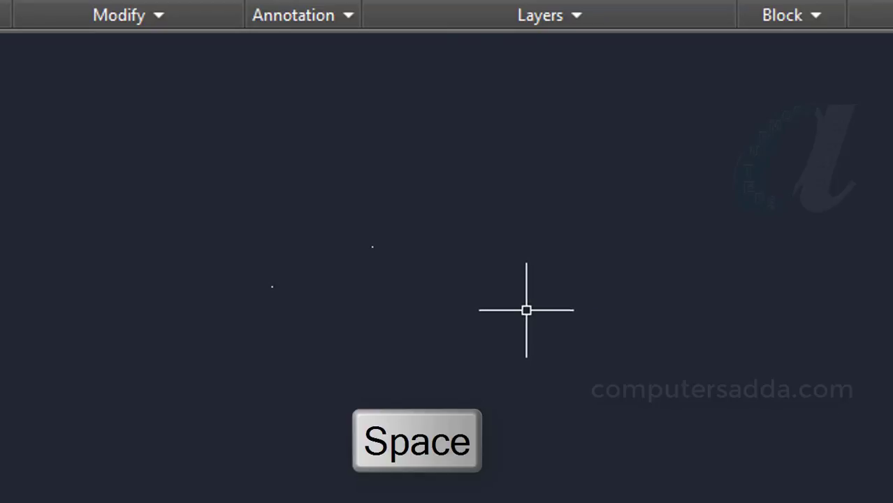
left_click(374, 325)
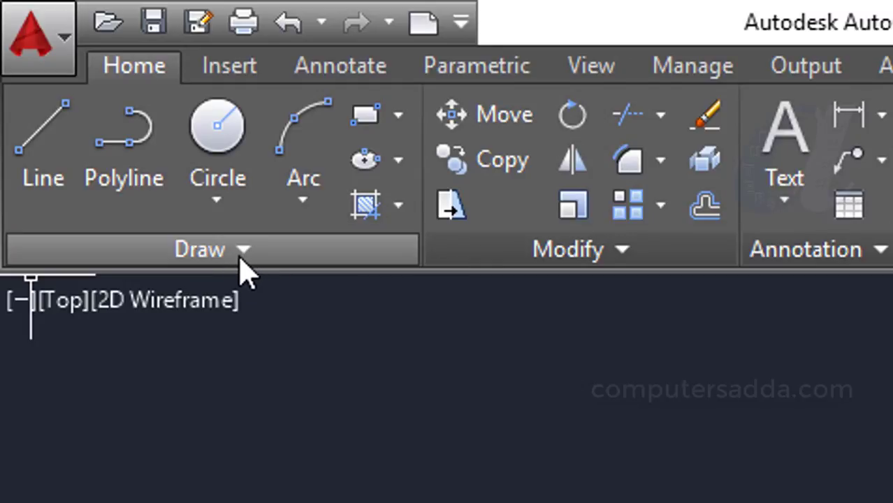
Add five more points using Multiple Points from the expanded Draw panel.
left_click(240, 259)
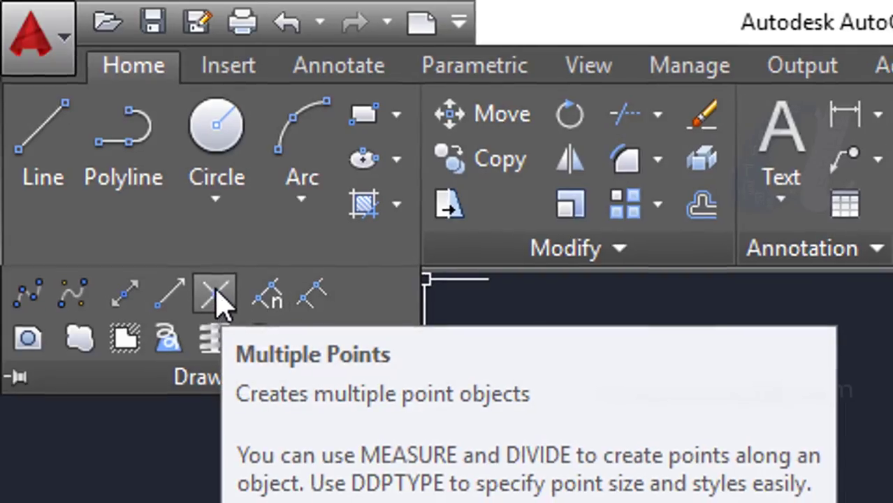
left_click(216, 299)
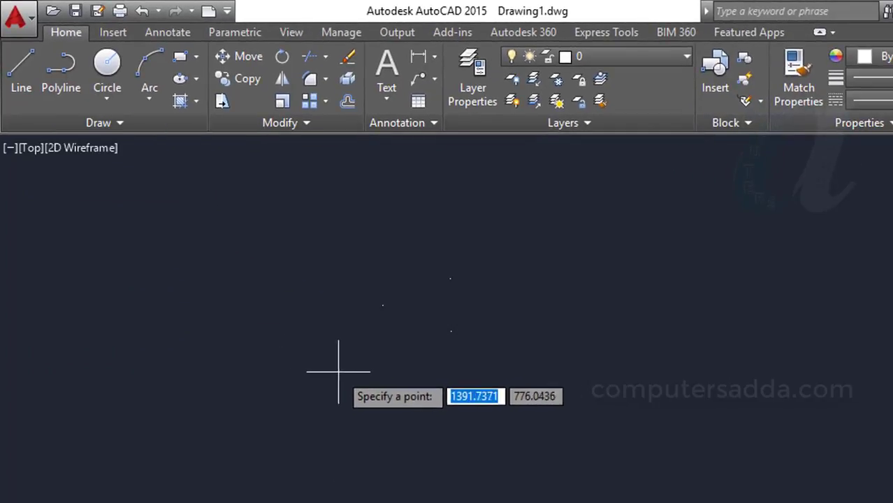
left_click(376, 367)
left_click(425, 457)
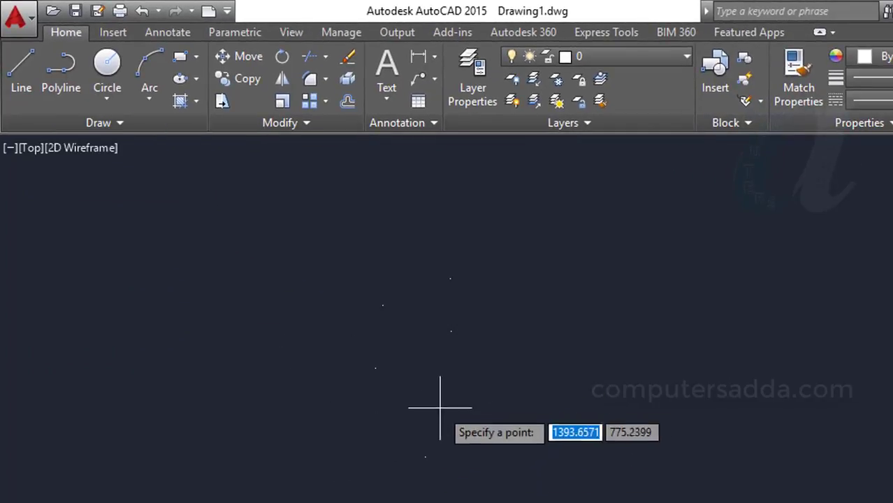
left_click(479, 394)
left_click(564, 334)
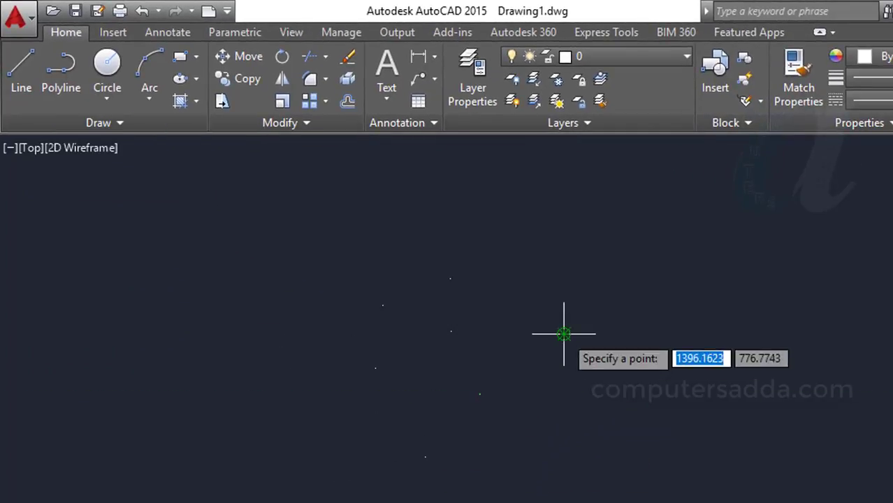
left_click(564, 431)
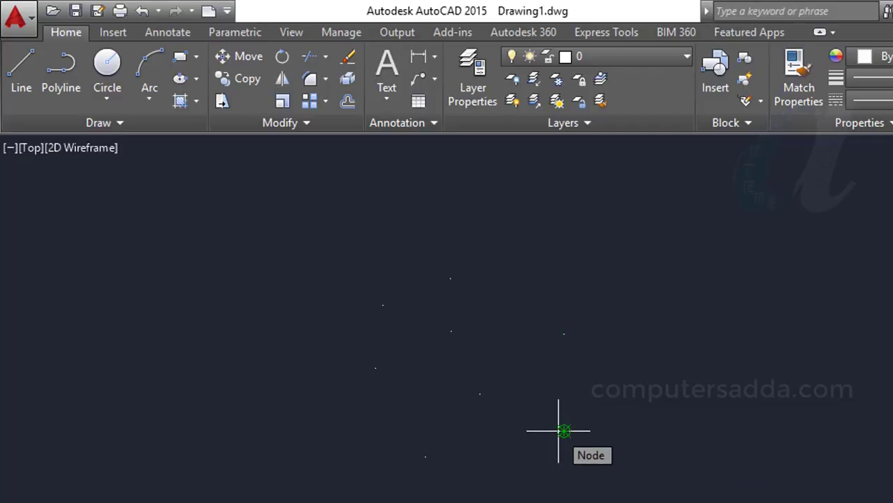
key("Escape")
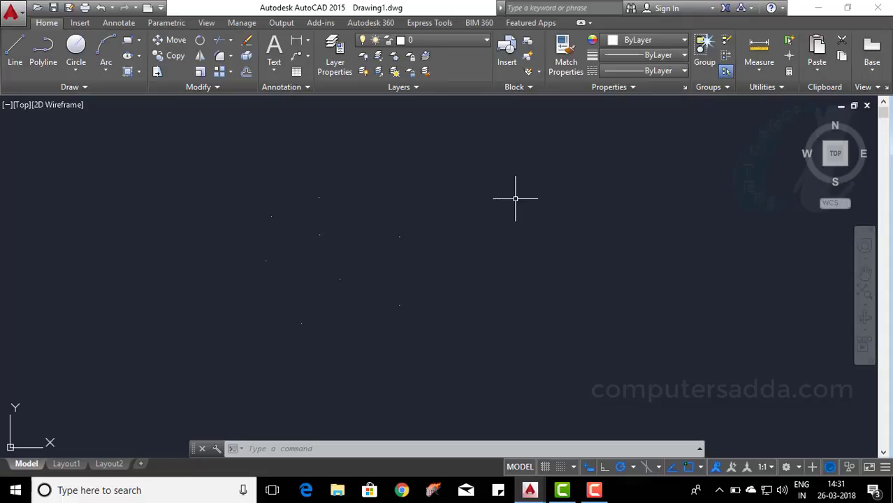
Choose the circle-with-crosshair style in the DDPTYPE Point Style dialog.
type("dd")
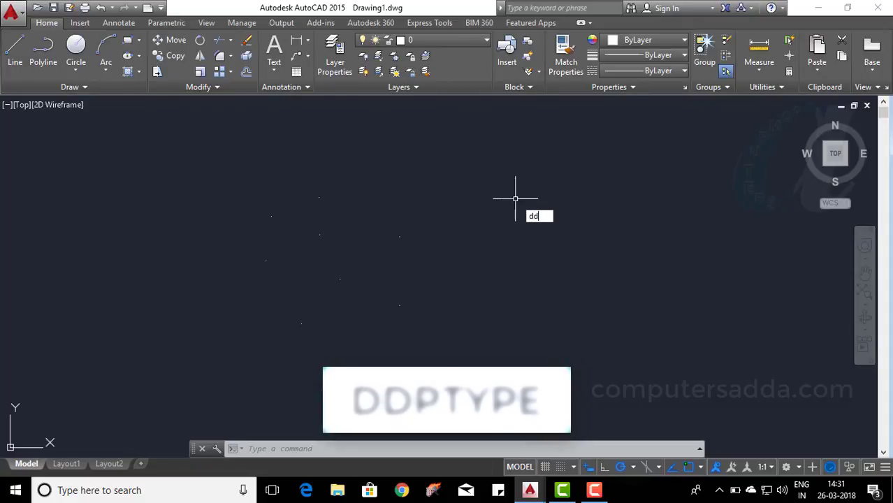
type("pty")
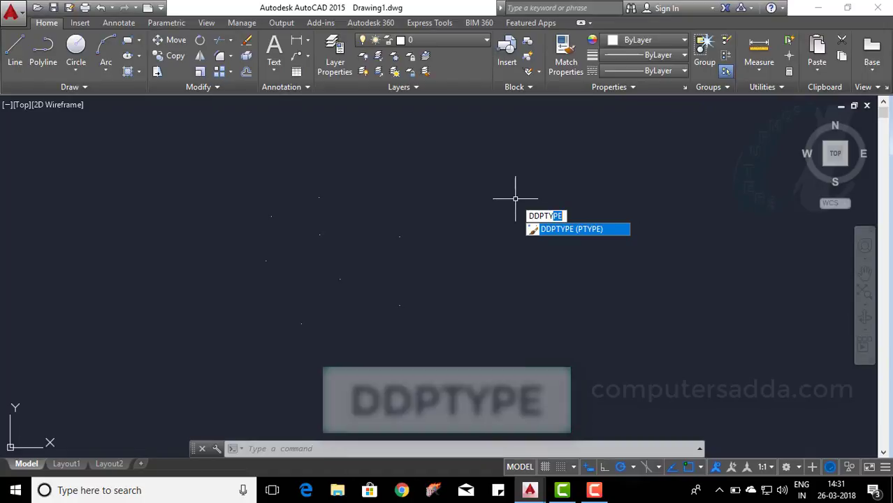
key("Return")
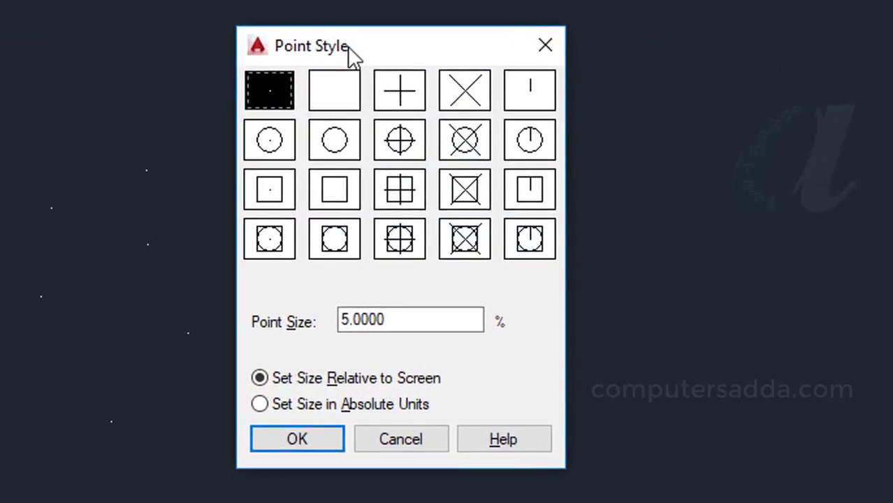
mouse_move(345, 97)
left_mouse_down()
mouse_move(596, 136)
mouse_move(566, 88)
left_mouse_up()
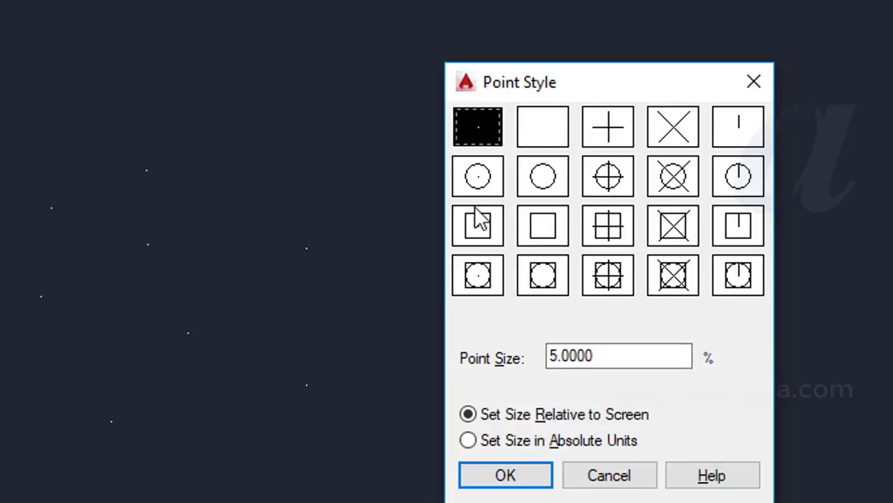
left_click(610, 187)
left_click(508, 479)
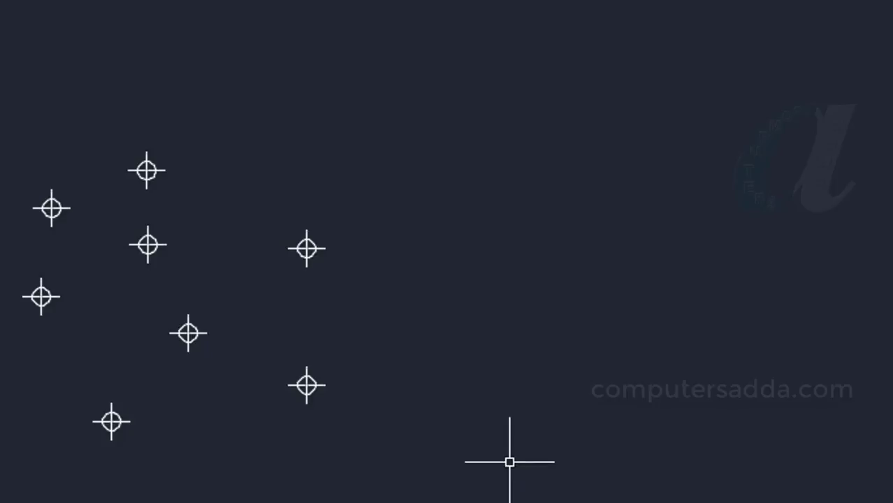
type("dd")
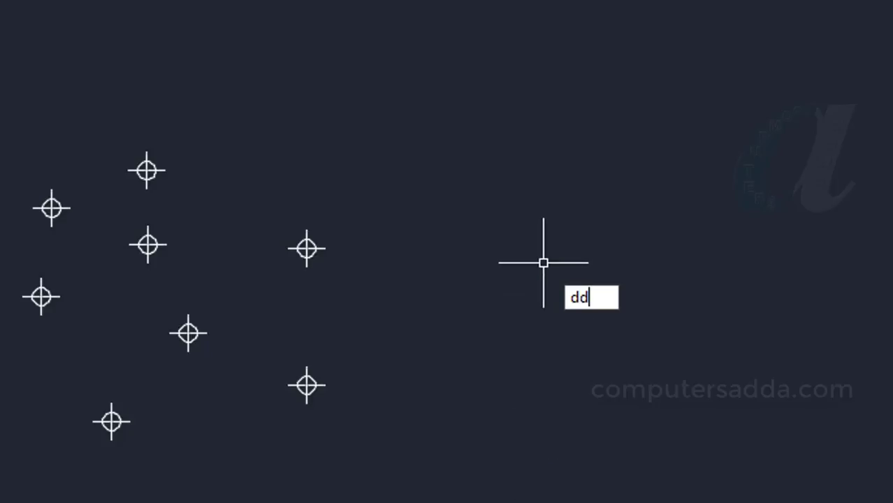
type("pty")
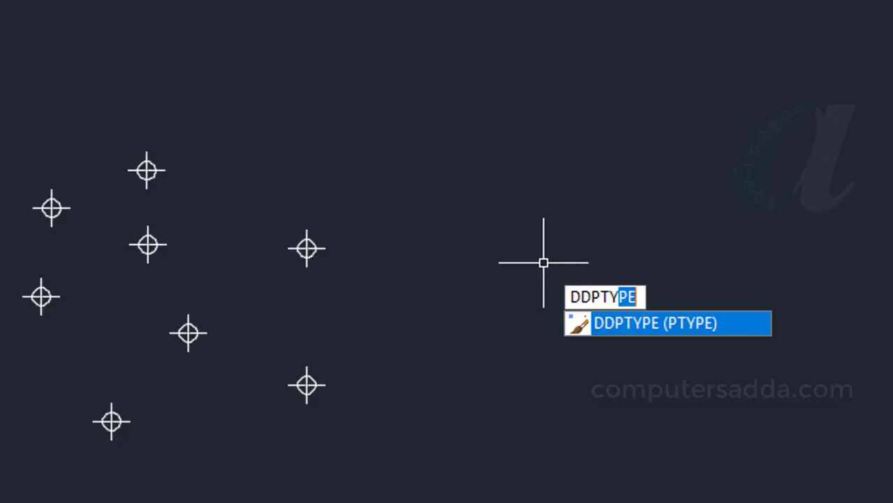
key("Return")
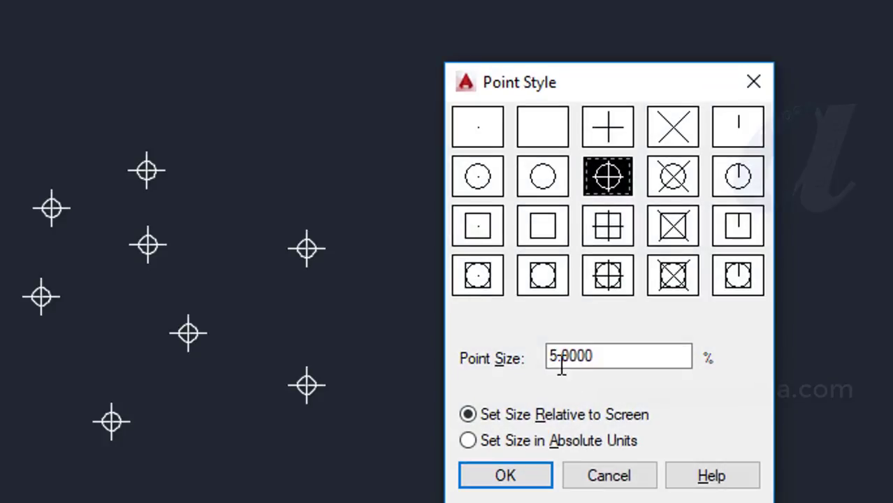
left_click_drag(608, 359, 478, 361)
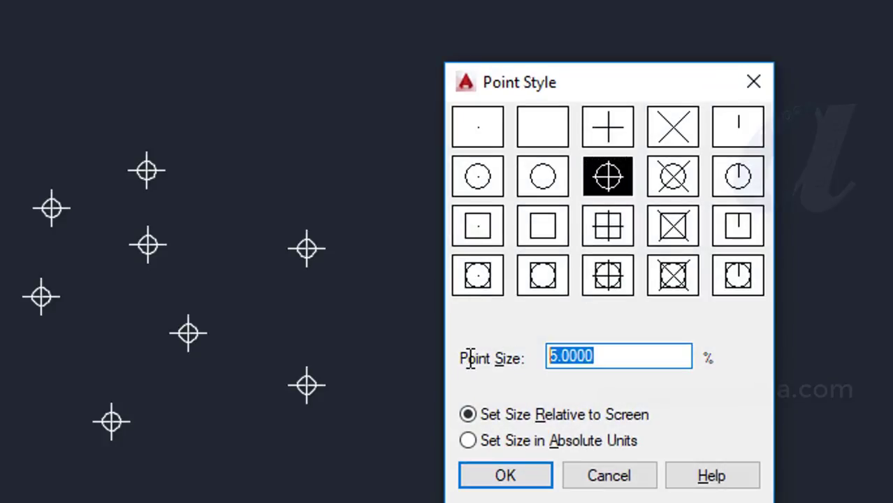
type("10")
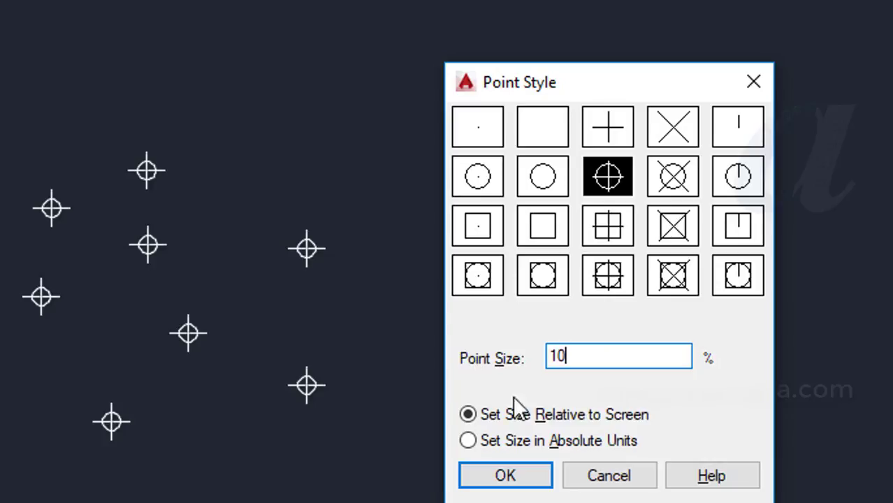
left_click(506, 477)
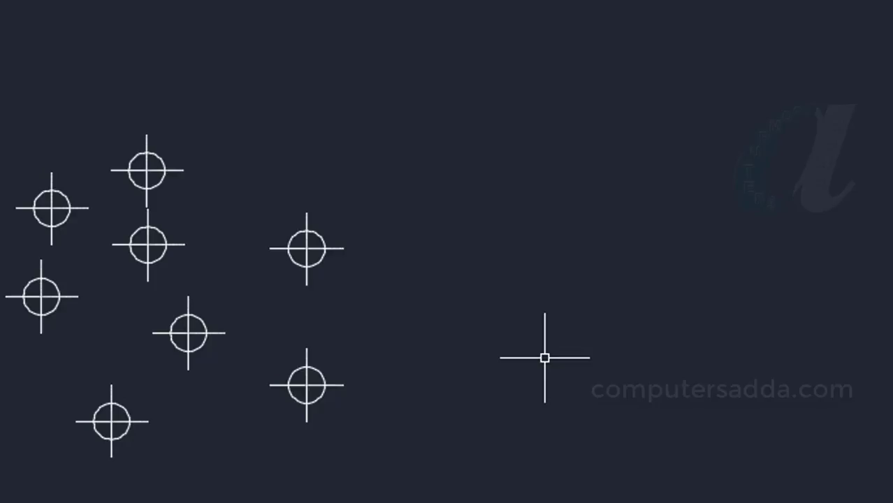
type("ddp")
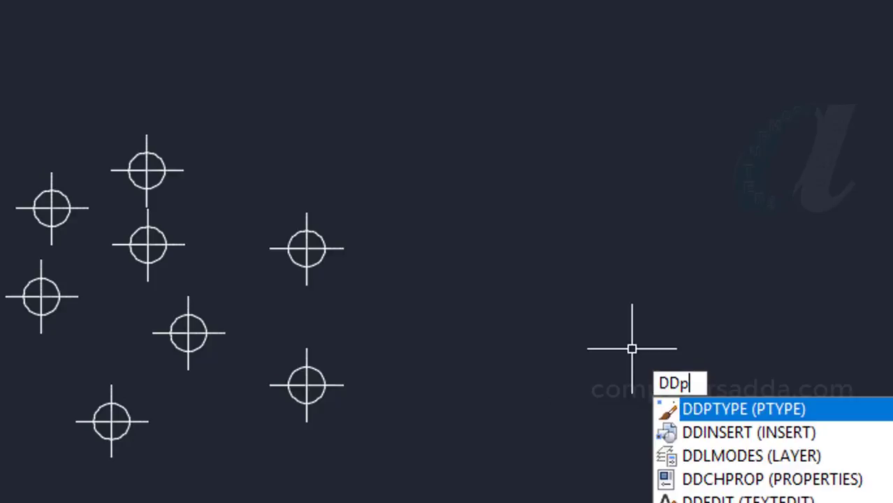
type("ty")
key("Return")
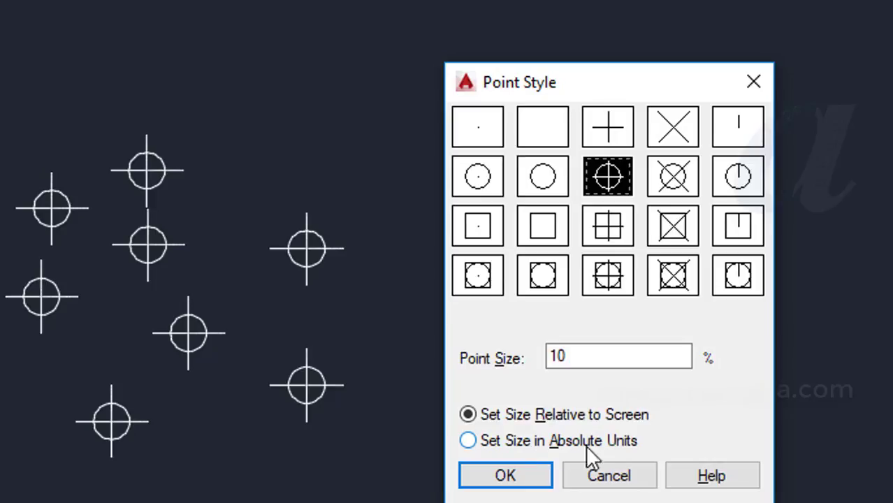
left_click(615, 475)
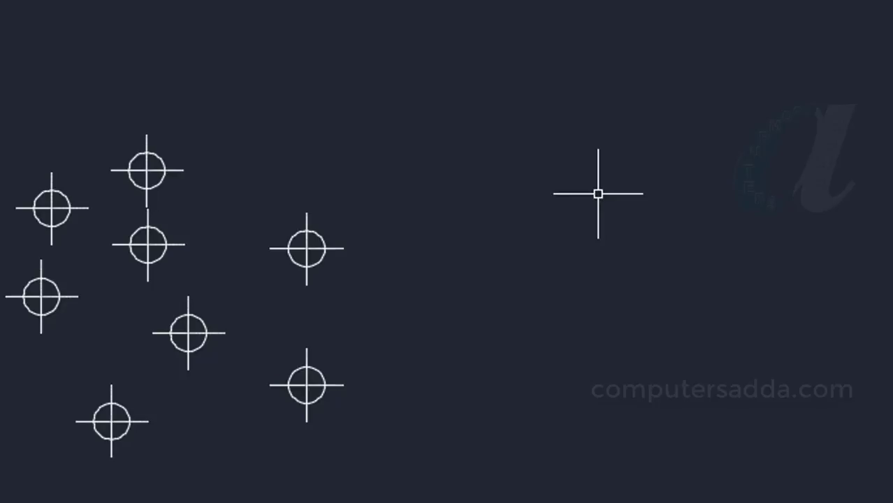
Place a ninth point to the right of the existing group.
type("P")
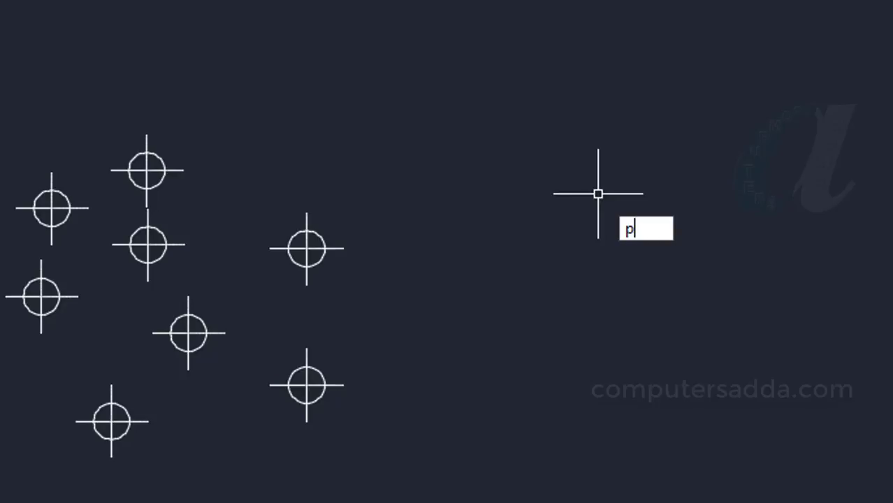
type("O")
key("Return")
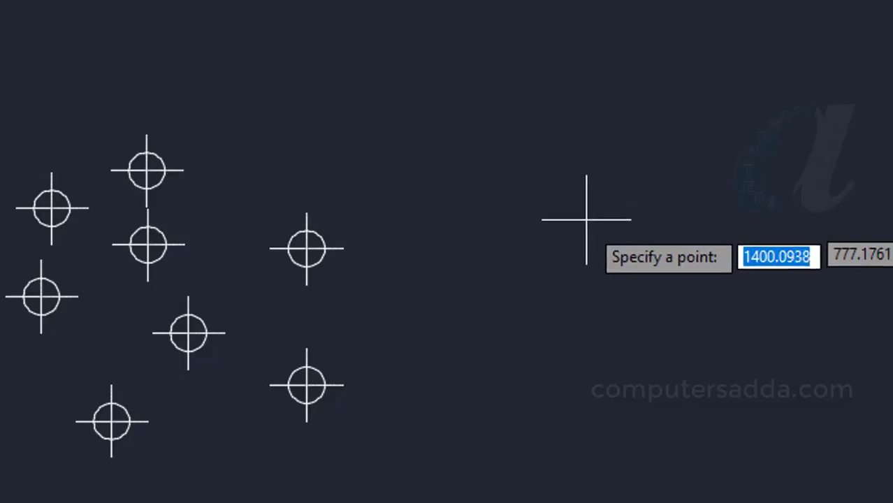
left_click(542, 198)
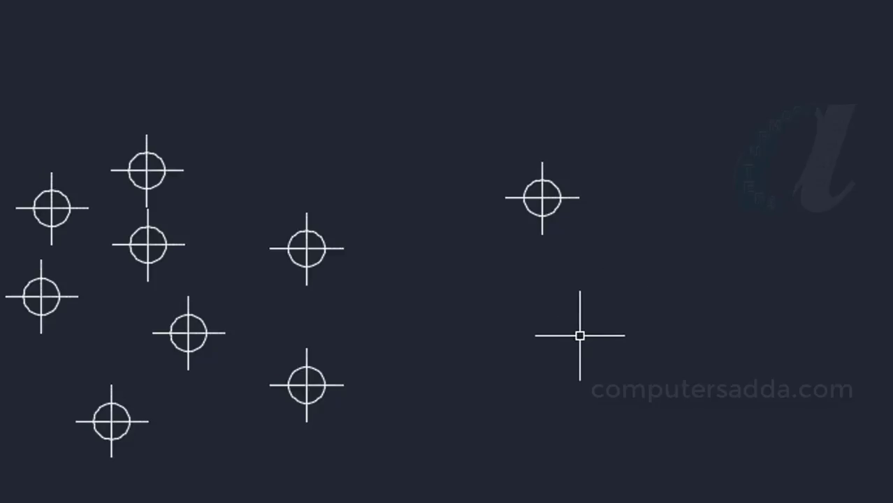
Set PDMODE to 64 so points show as squares with a centre dot.
type("P")
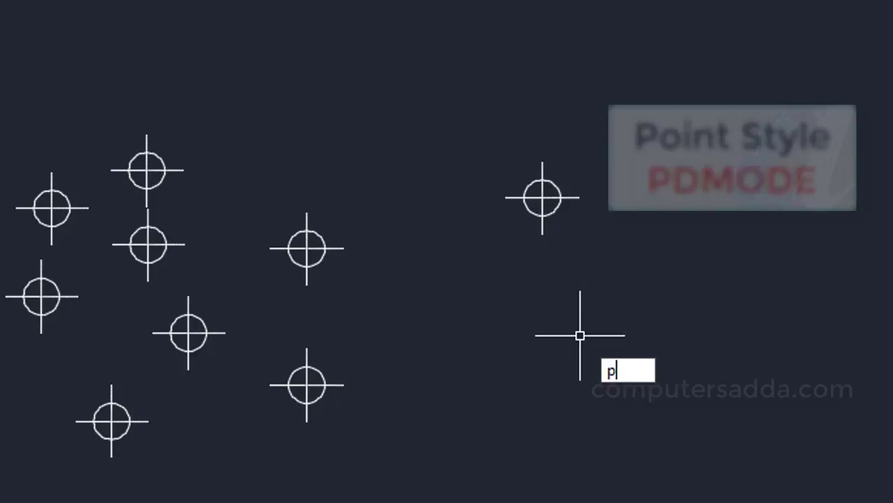
type("DMO")
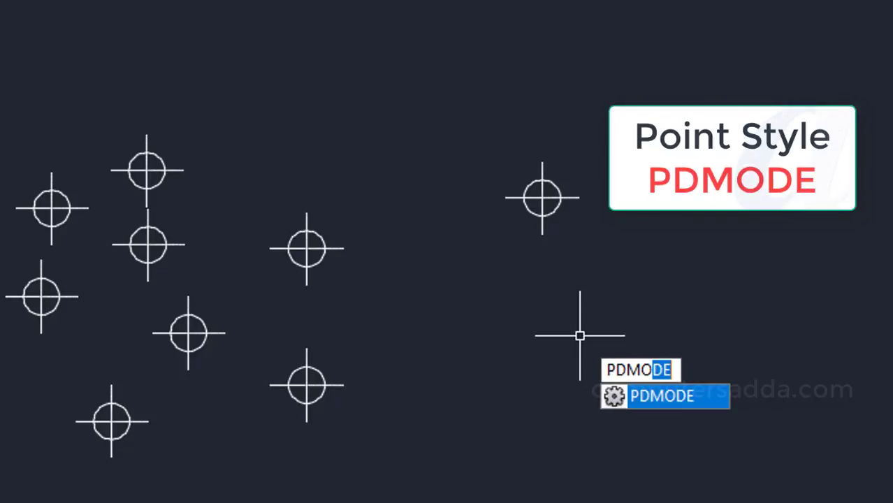
key("Return")
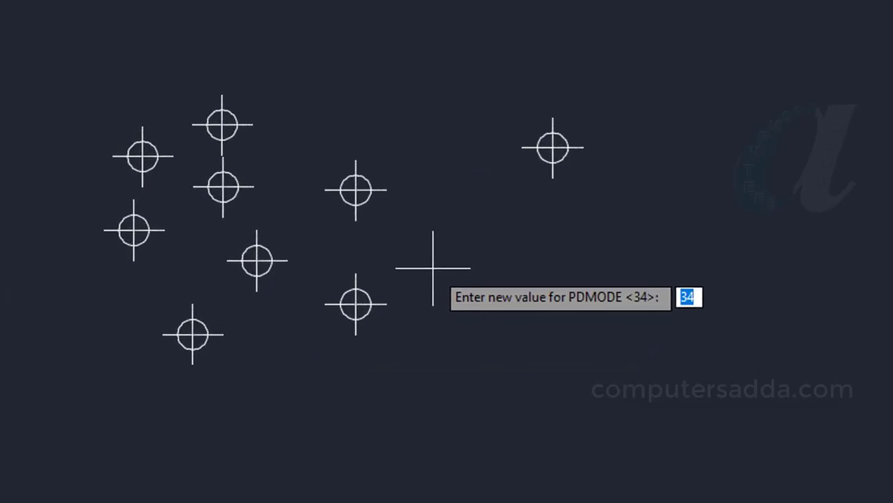
type("64")
key("Return")
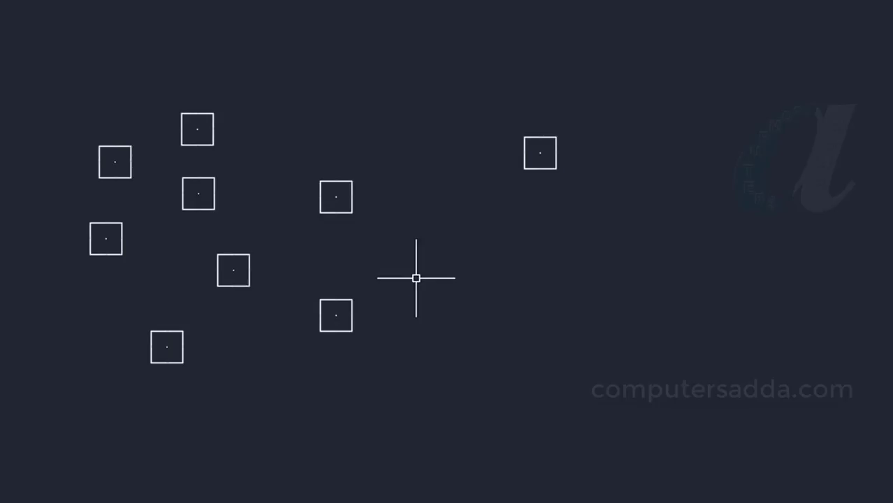
Set PDSIZE to 2 to enlarge the square point markers.
type("PD")
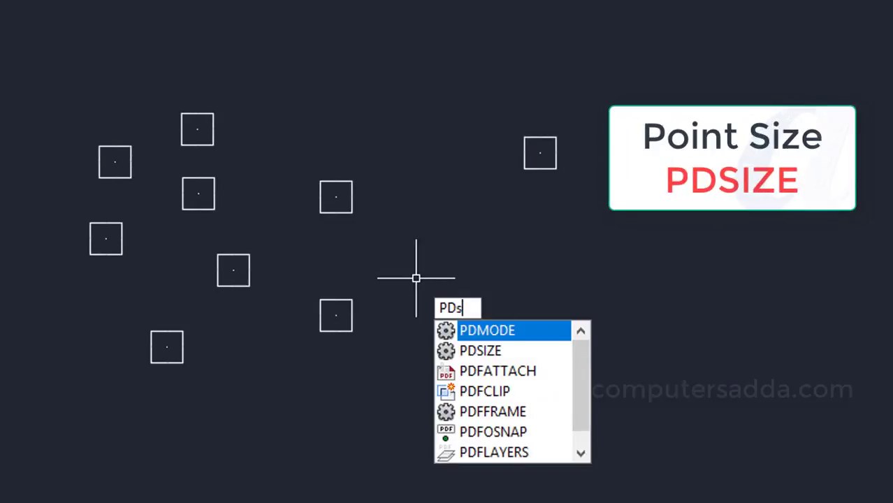
type("SIZE")
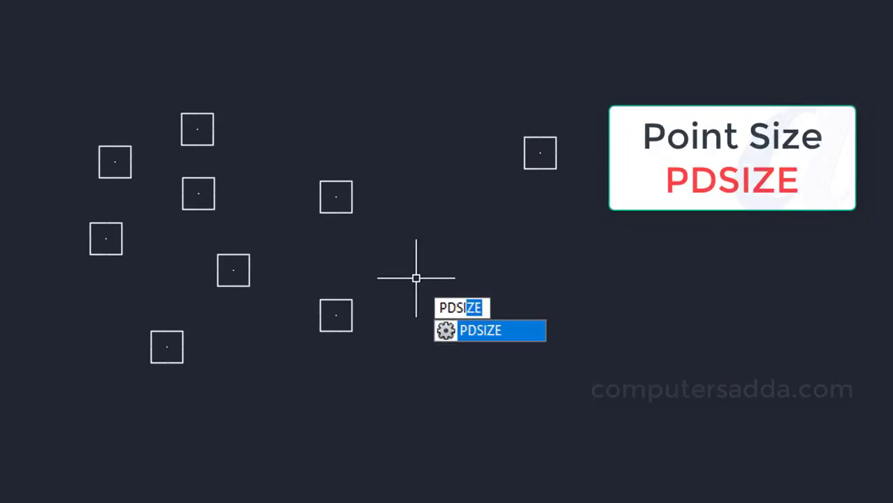
key("Return")
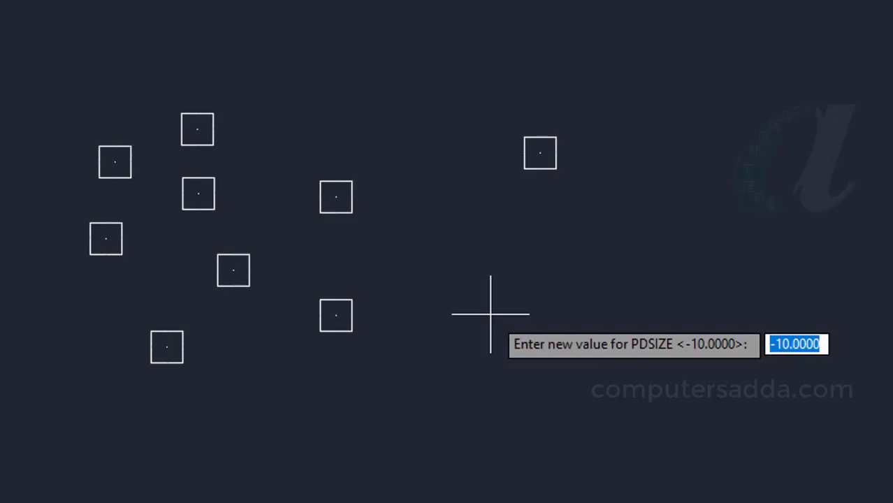
type("2")
key("Return")
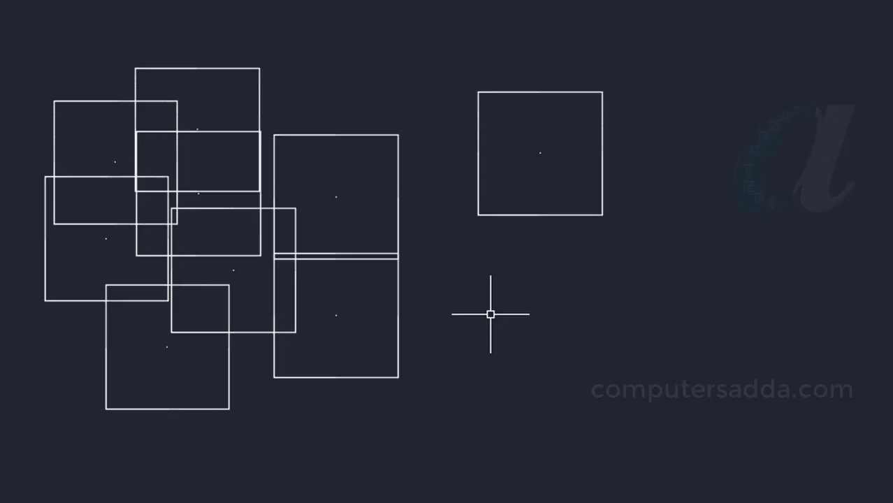
type("ddpy")
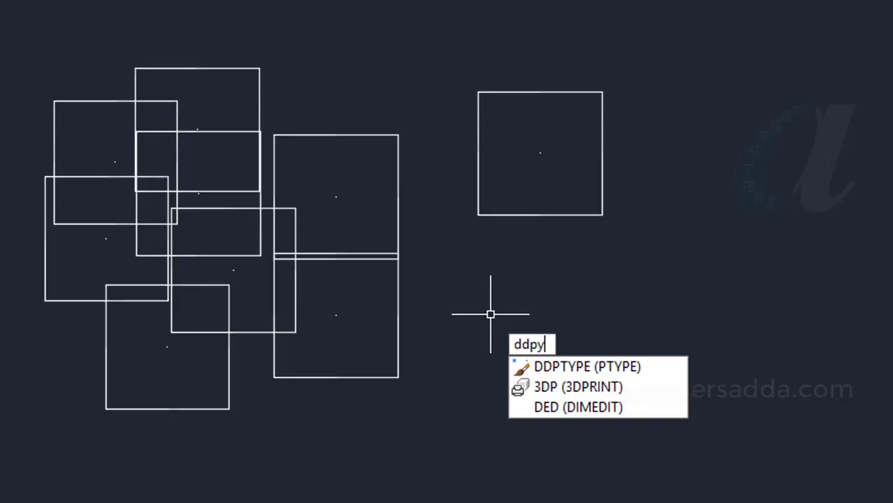
key("BackSpace")
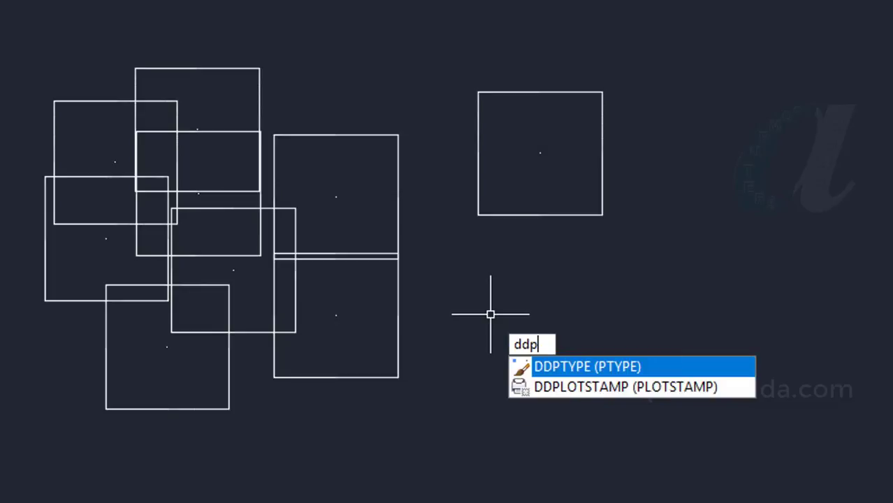
key("Return")
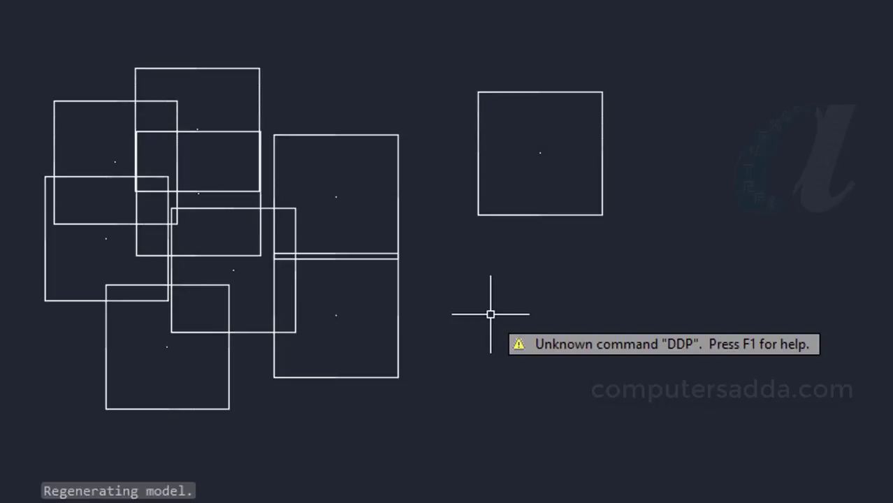
type("ddpt")
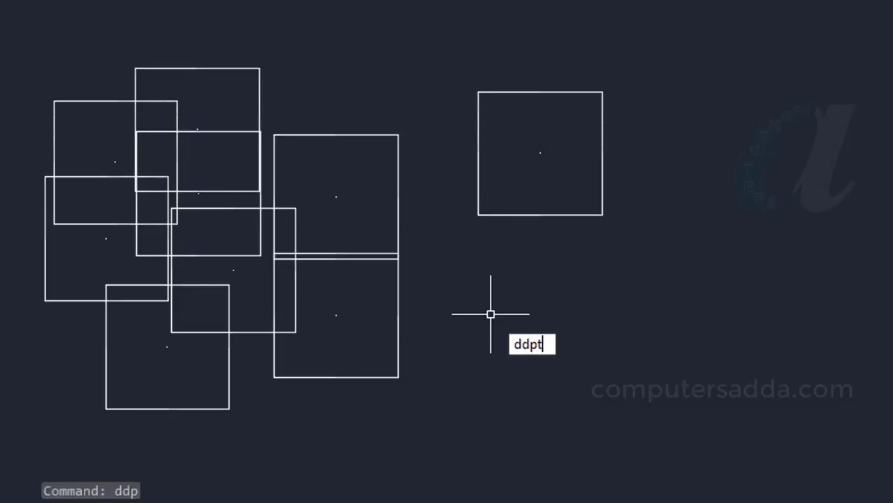
type("ype")
key("Return")
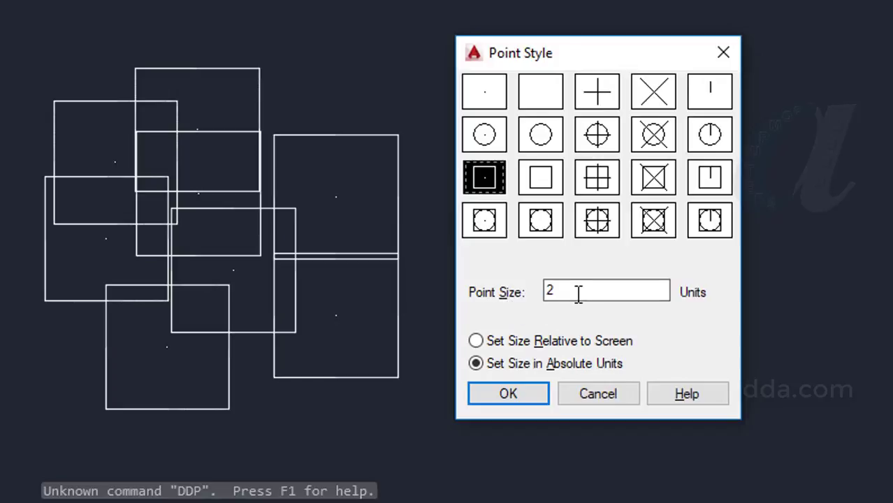
left_click(722, 55)
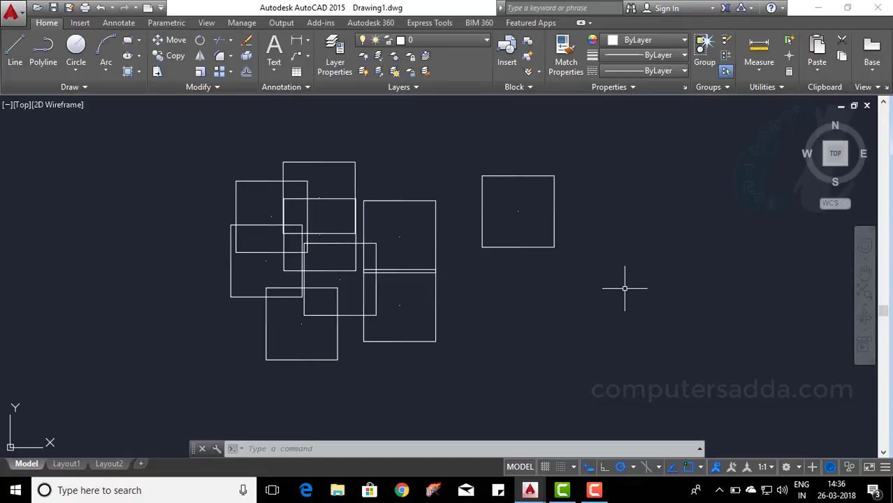
left_click(622, 147)
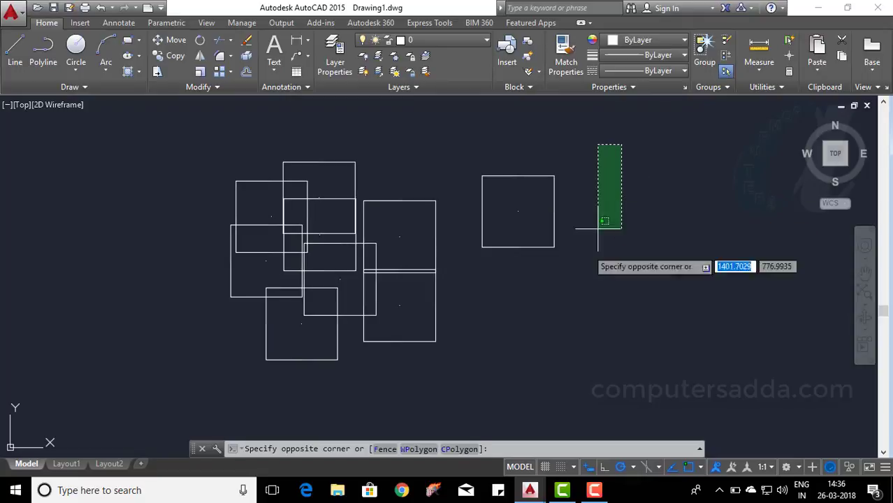
left_click(143, 377)
key("Delete")
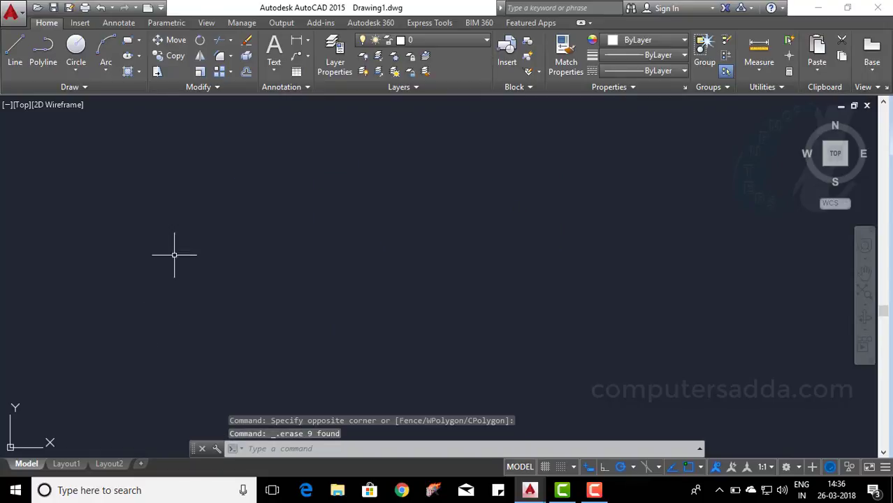
left_click(21, 52)
left_click(106, 222)
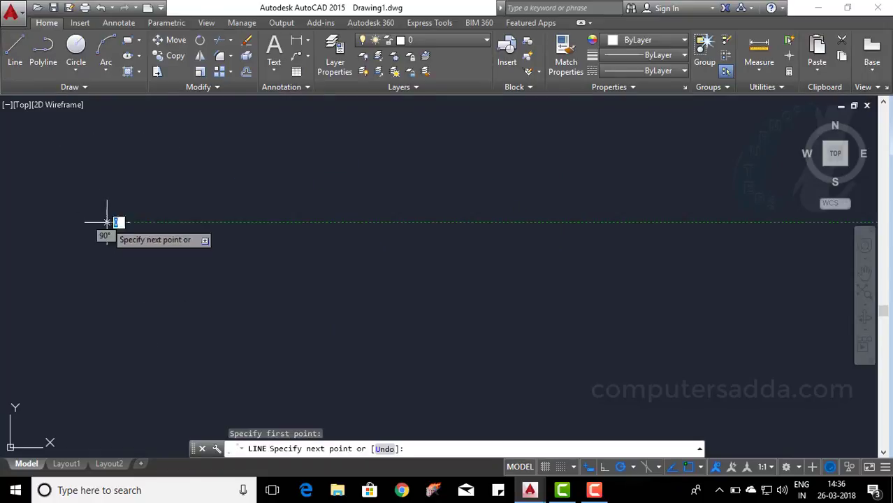
left_click(479, 222)
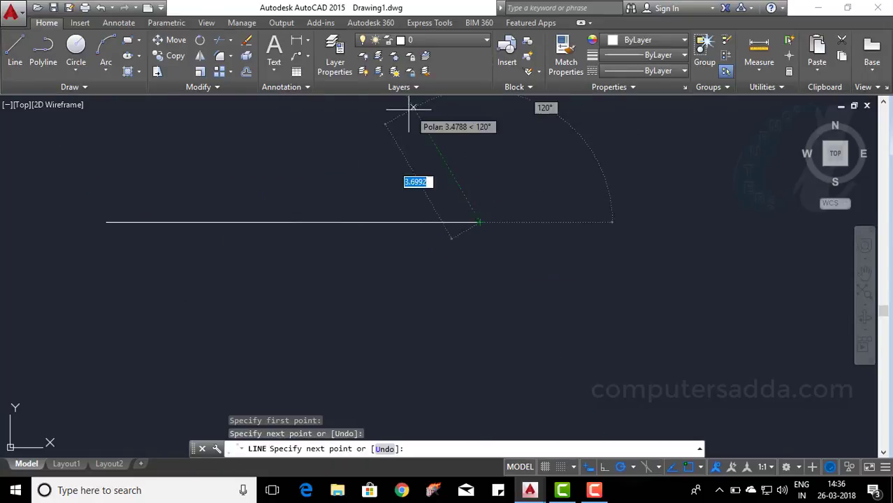
left_click(319, 129)
key("Return")
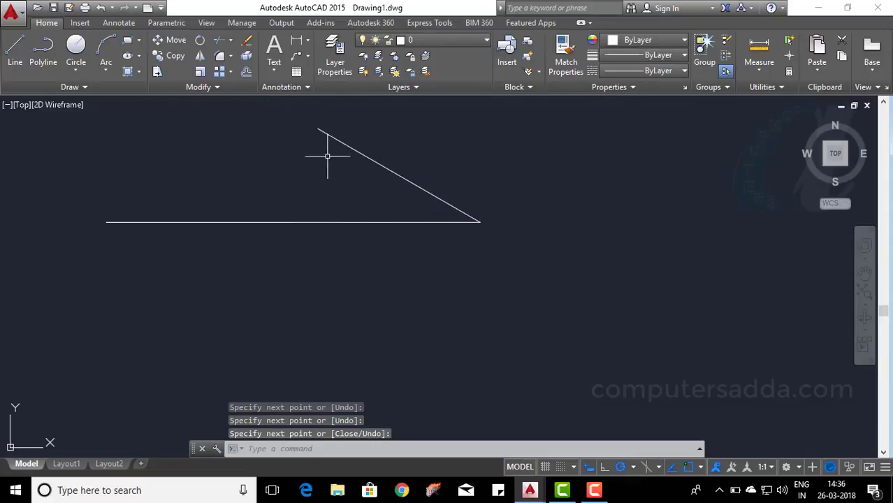
left_click(554, 129)
left_click(45, 283)
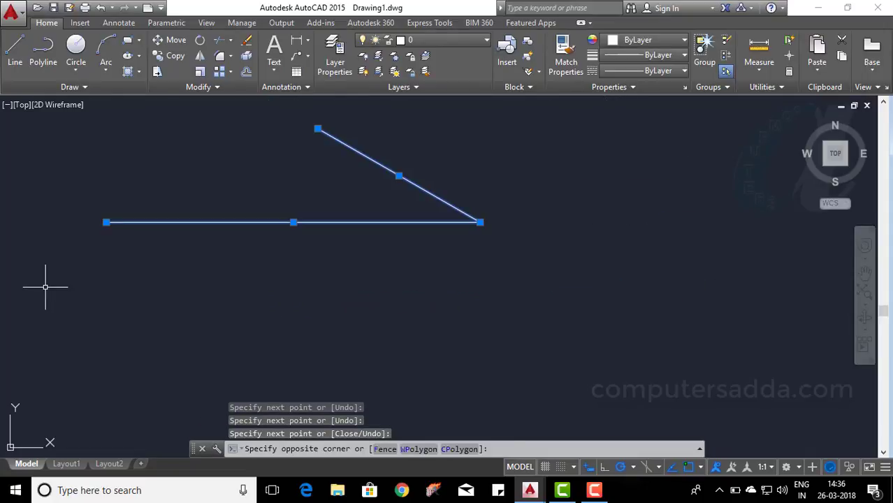
key("Delete")
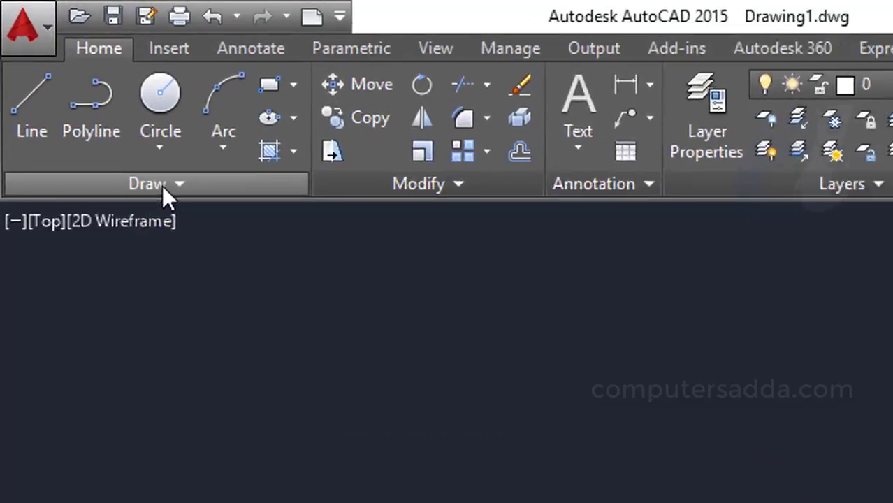
left_click(79, 88)
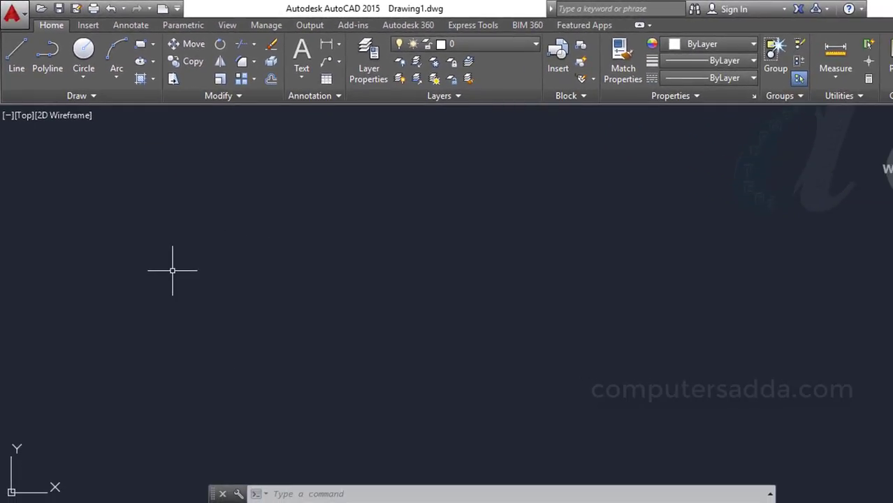
Sketch a freehand wavy spline through eight fit points, then delete it.
type("SP")
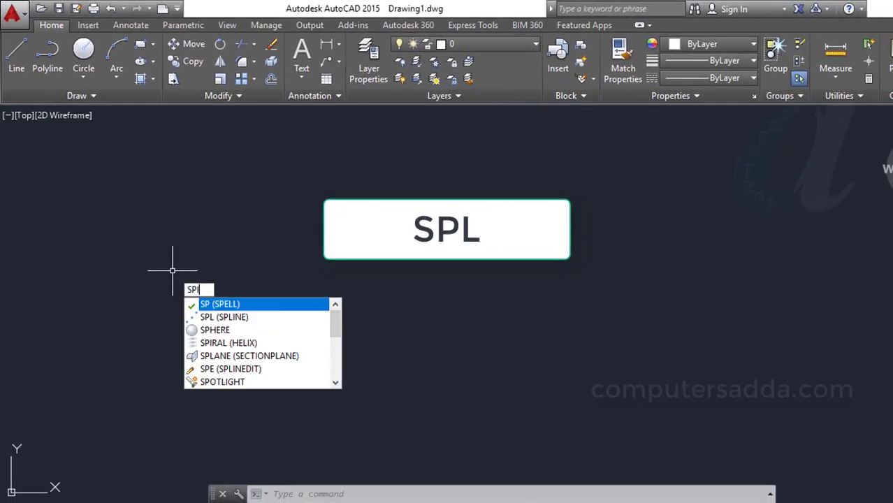
type("LL")
key("Return")
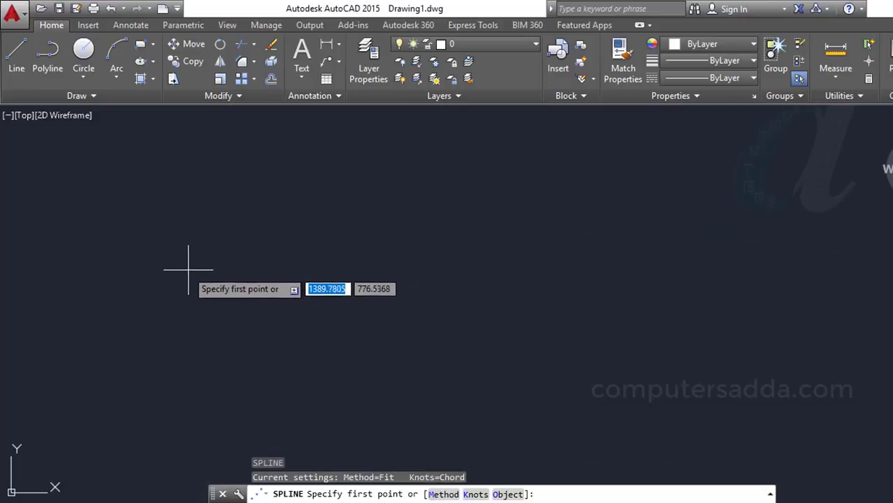
left_click(83, 346)
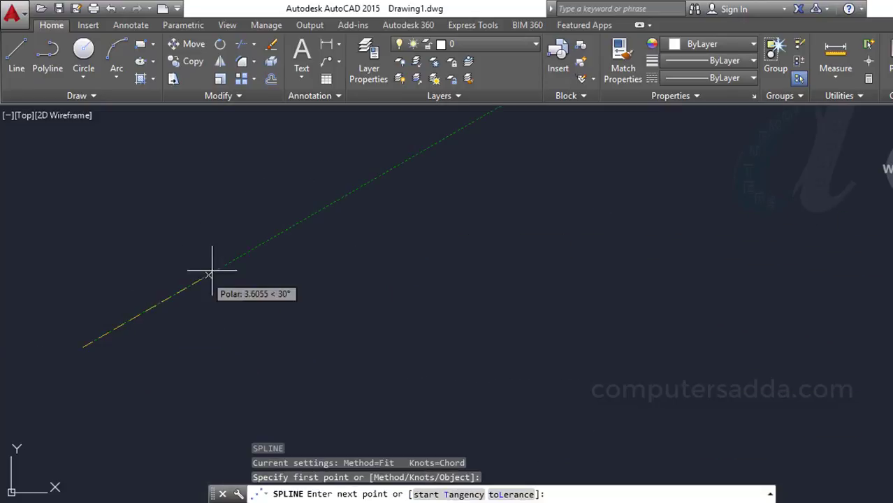
left_click(290, 203)
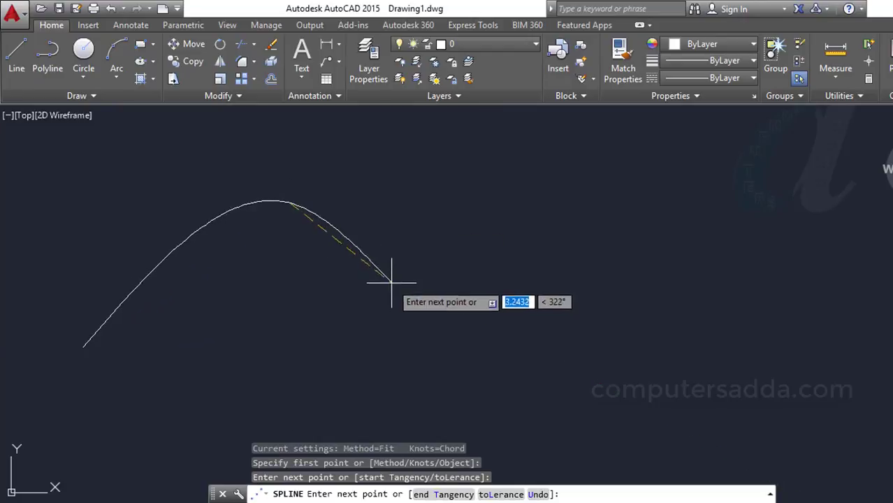
left_click(466, 348)
left_click(637, 208)
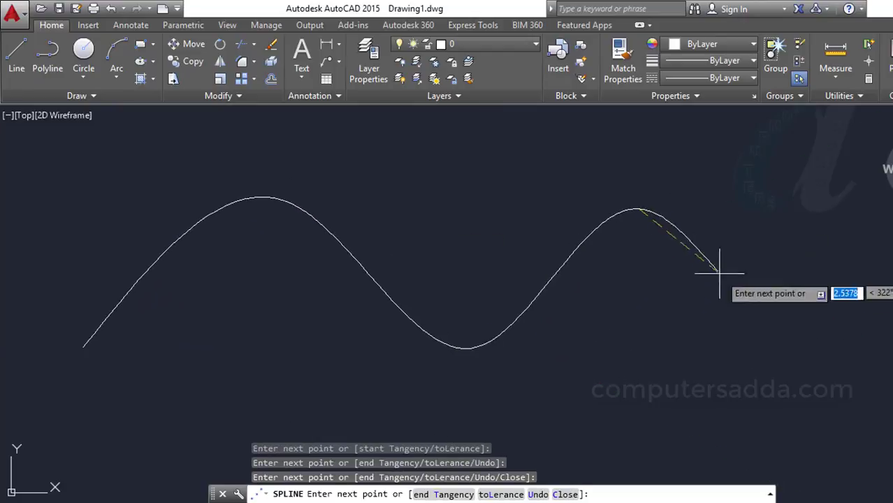
left_click(769, 350)
left_click(763, 252)
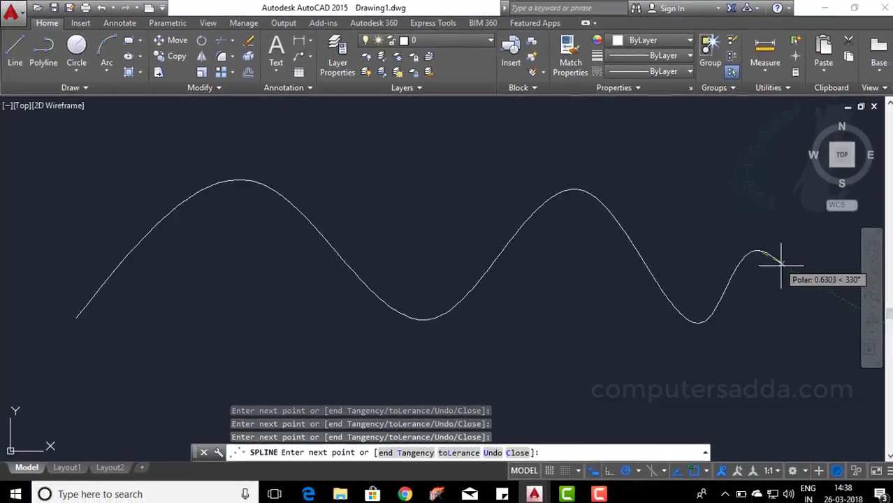
left_click(825, 374)
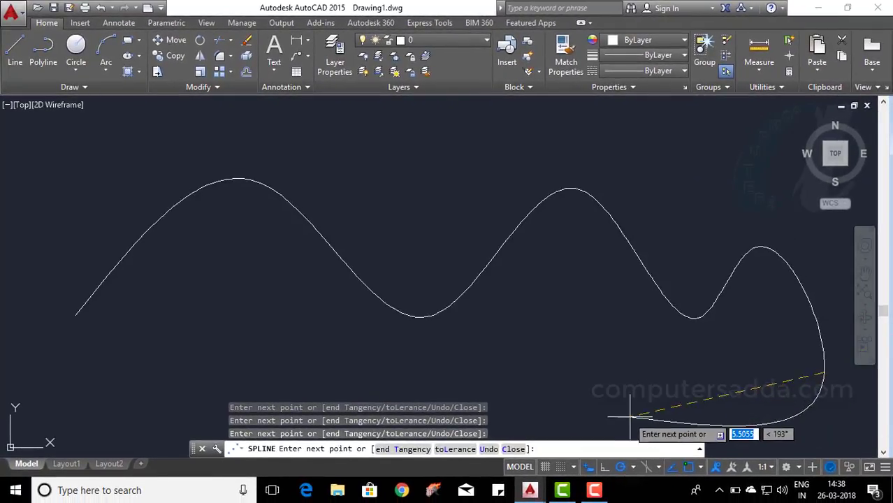
left_click(570, 383)
key("Return")
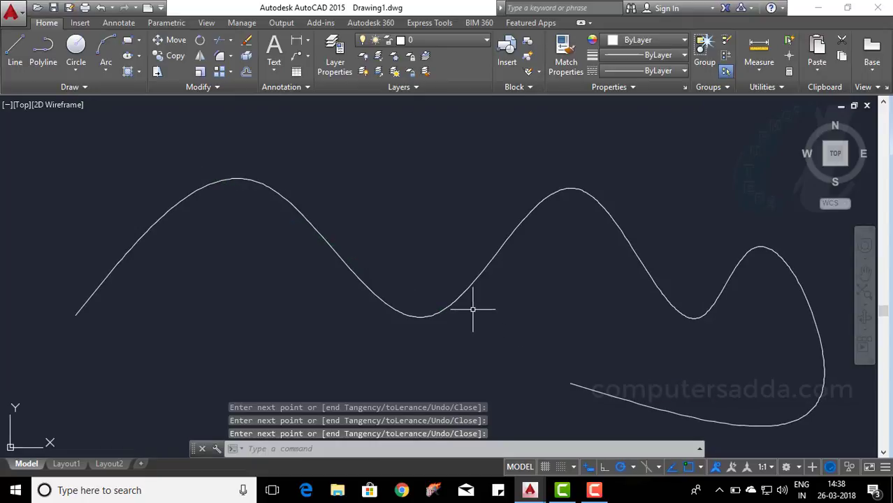
left_click(470, 282)
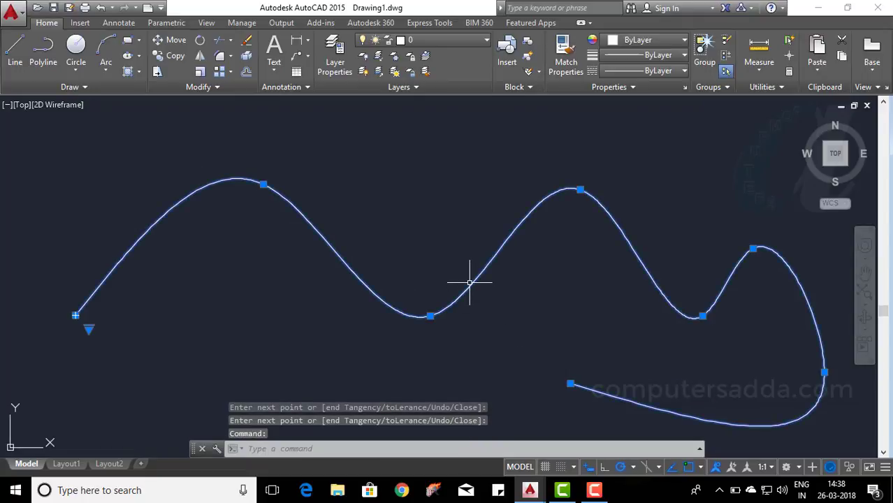
key("Delete")
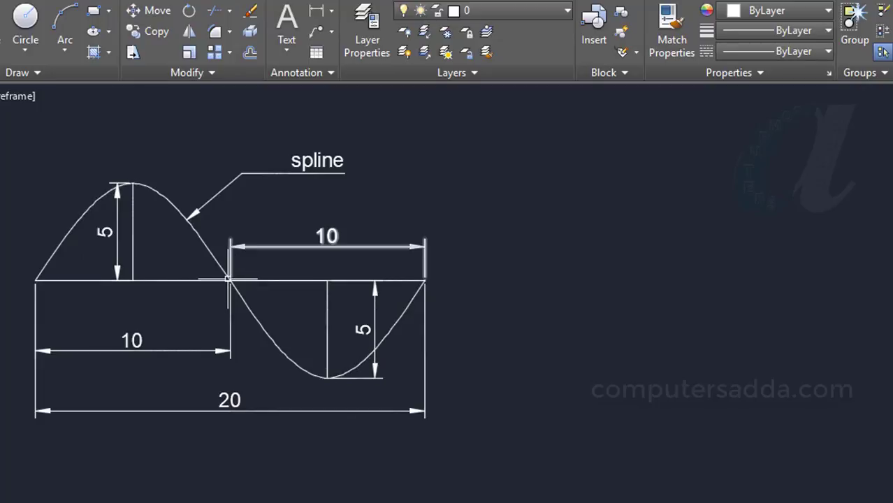
Draw a 20-unit baseline as two 10-unit segments right of the reference.
middle_click_drag(646, 304, 599, 309)
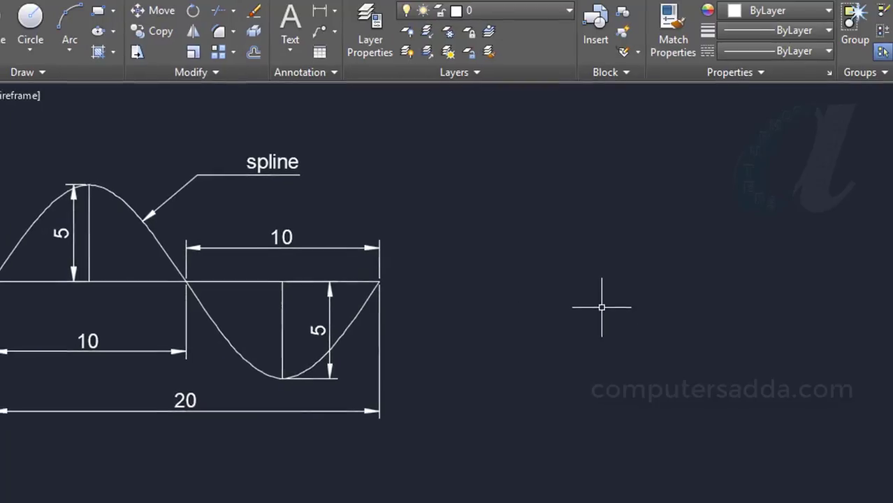
type("l")
key("Return")
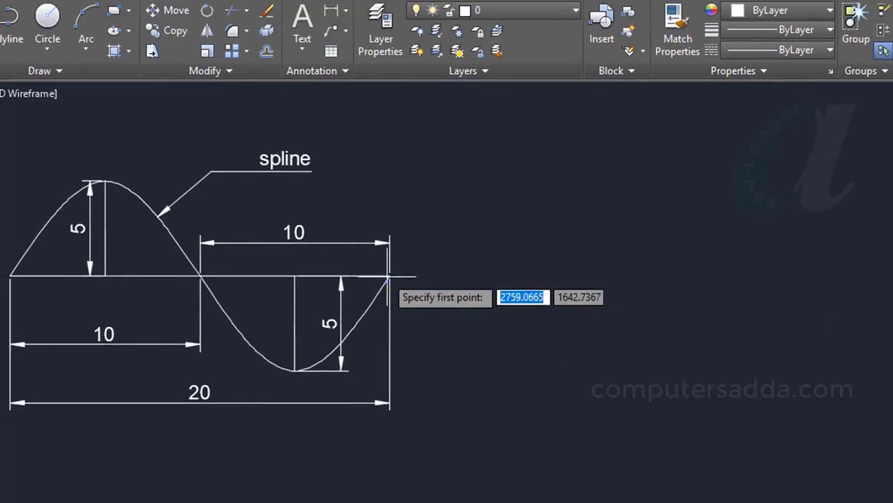
left_click(448, 275)
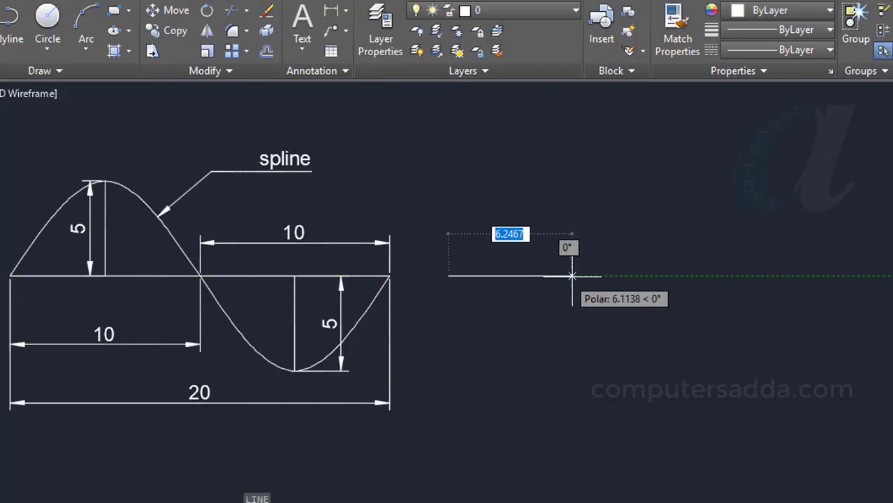
type("10")
key("Return")
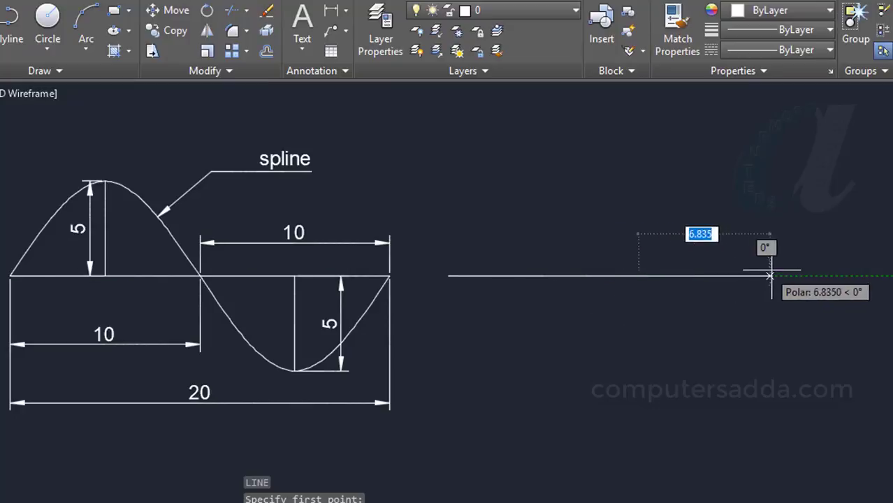
type("10")
key("Return")
key("Return")
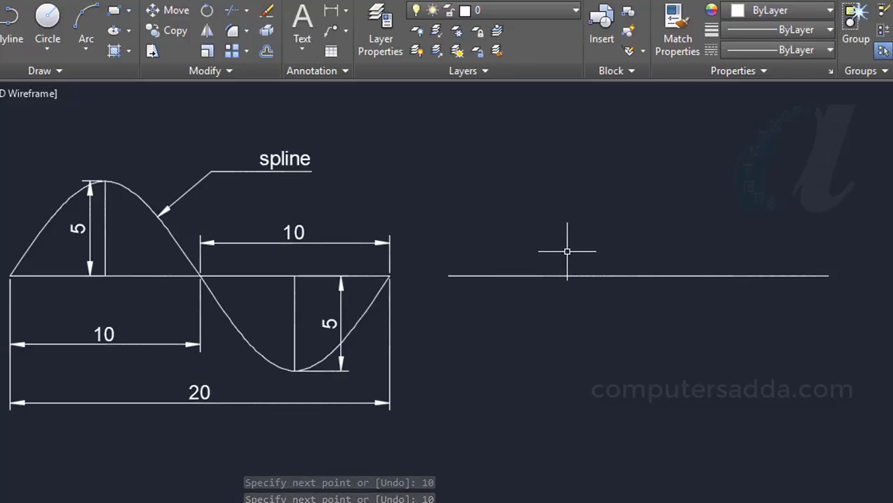
Add 5-unit vertical lines, up from the first half's midpoint and down from the second.
key("Return")
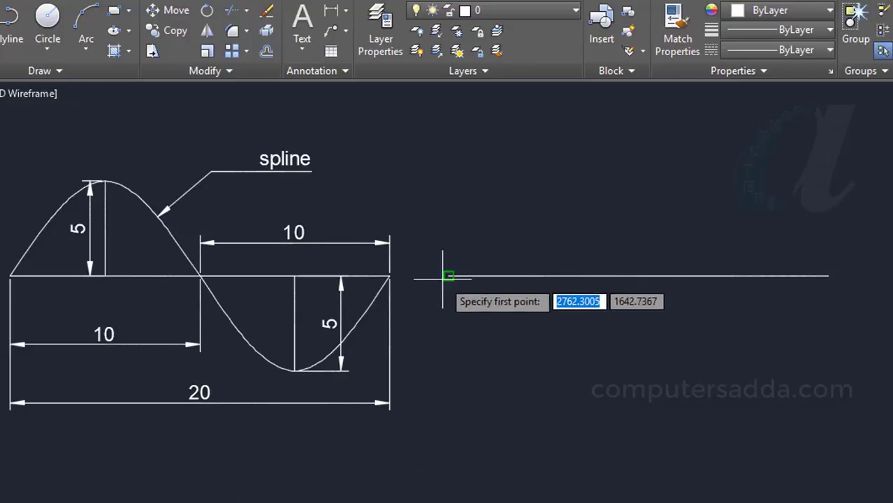
left_click(543, 276)
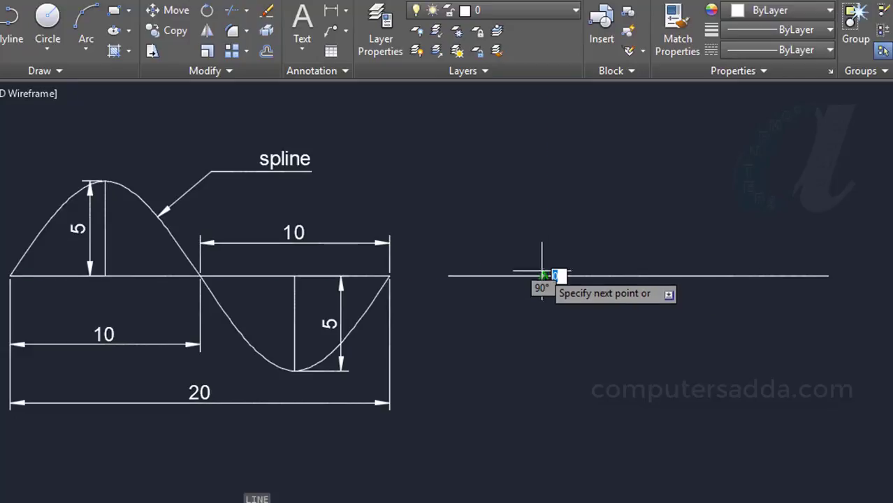
type("5")
key("Return")
key("Return")
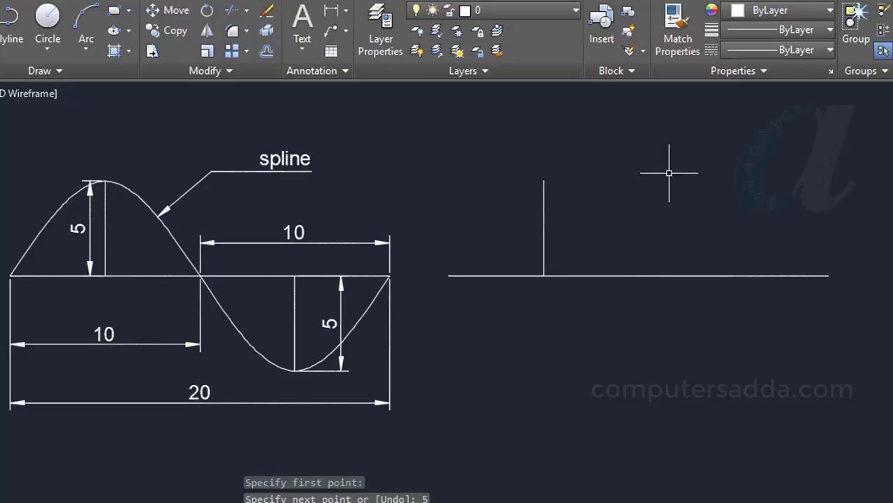
key("Return")
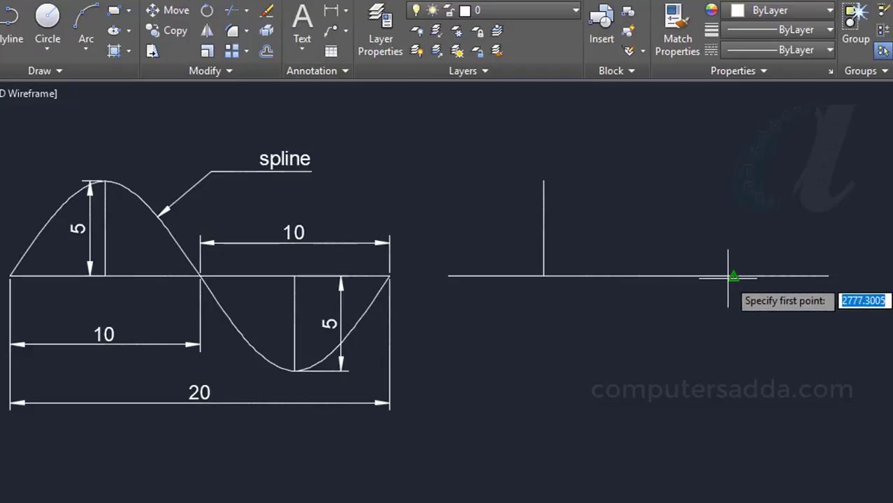
left_click(733, 276)
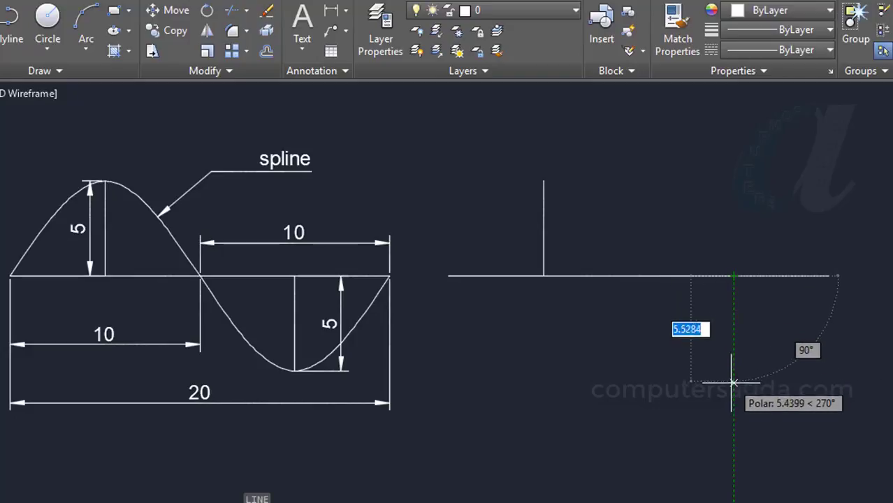
type("5")
key("Return")
key("Escape")
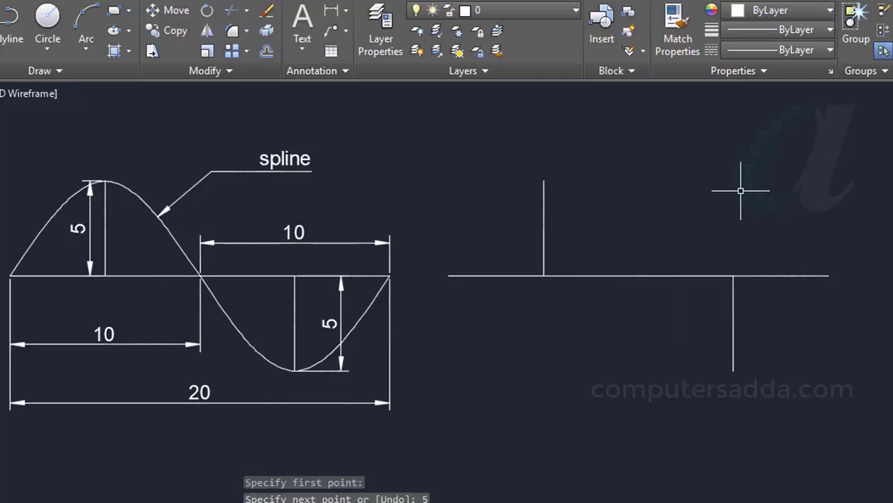
Draw a spline through the baseline ends, its midpoint, and both 5-unit guide tips.
type("SPL")
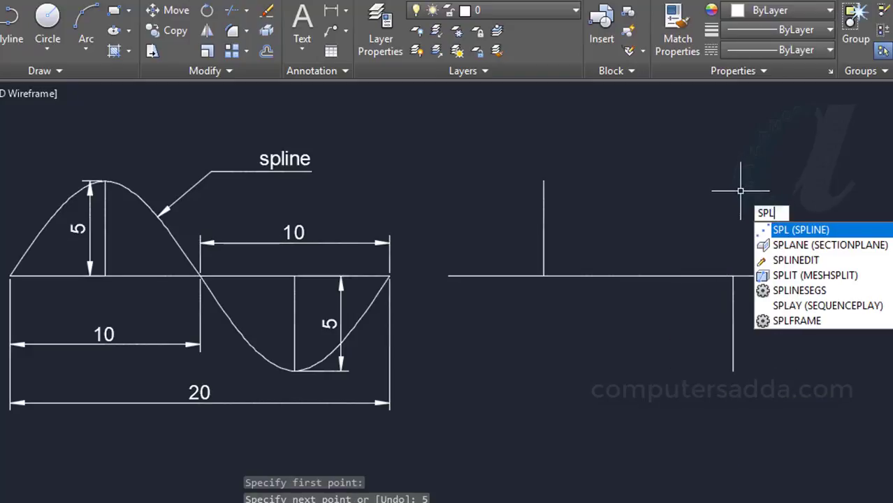
key("Return")
left_click(448, 275)
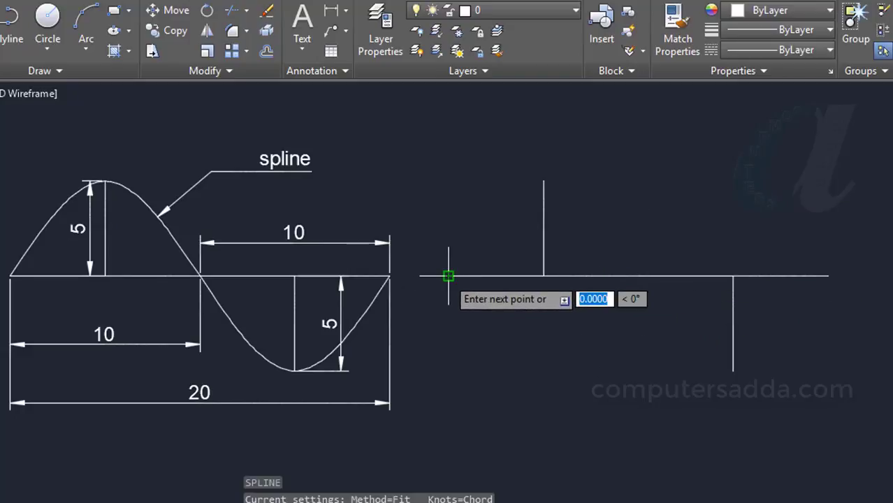
left_click(543, 181)
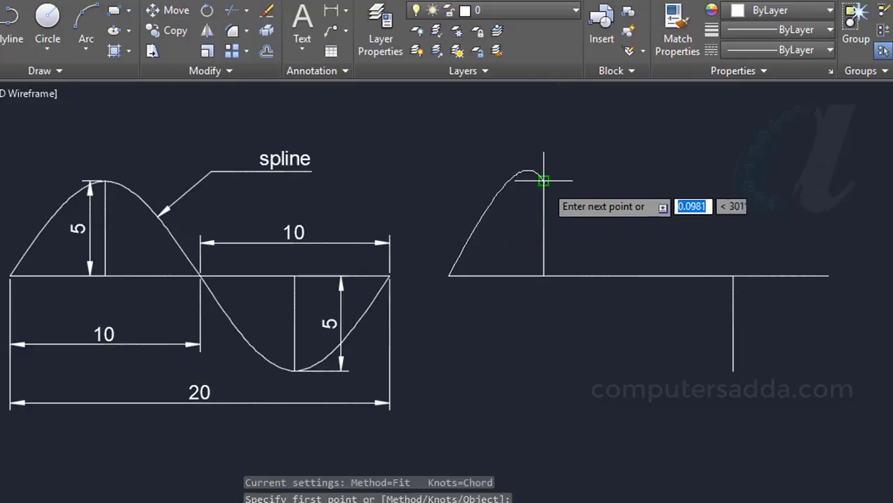
left_click(638, 276)
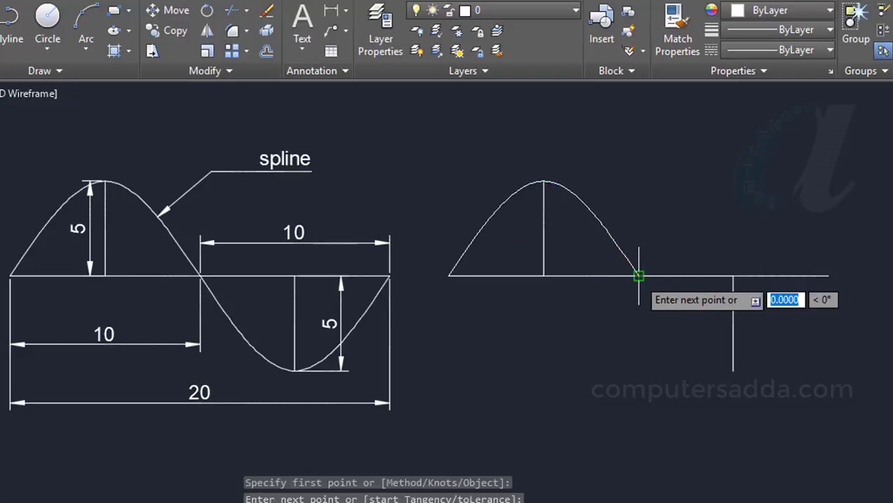
left_click(732, 370)
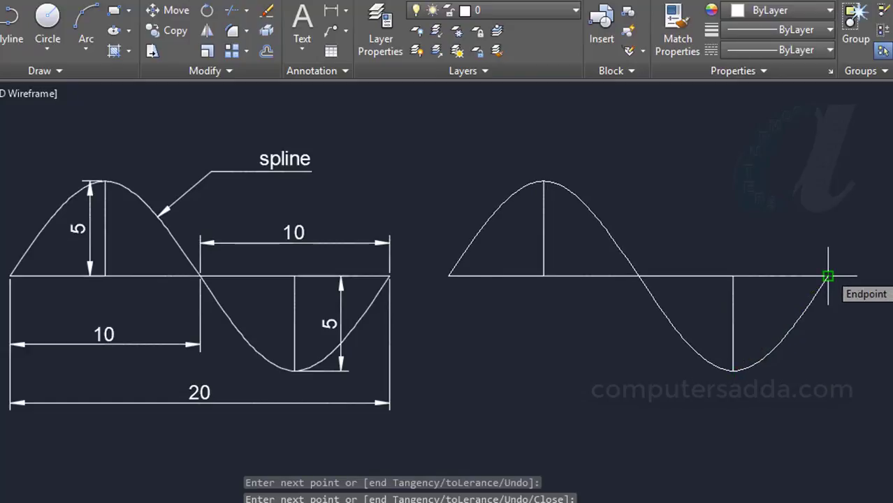
left_click(828, 277)
key("Return")
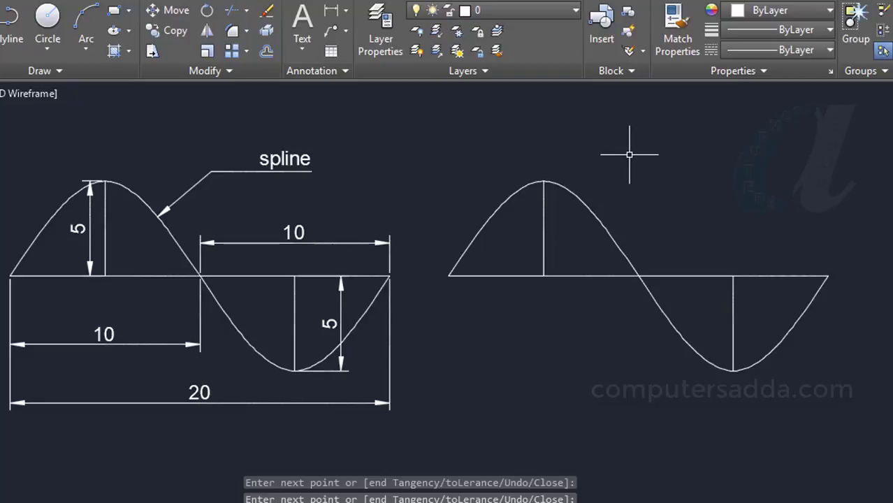
Erase the baseline and guide lines around the hump and trough, leaving only the sine-wave spline.
left_click(568, 228)
left_click(482, 315)
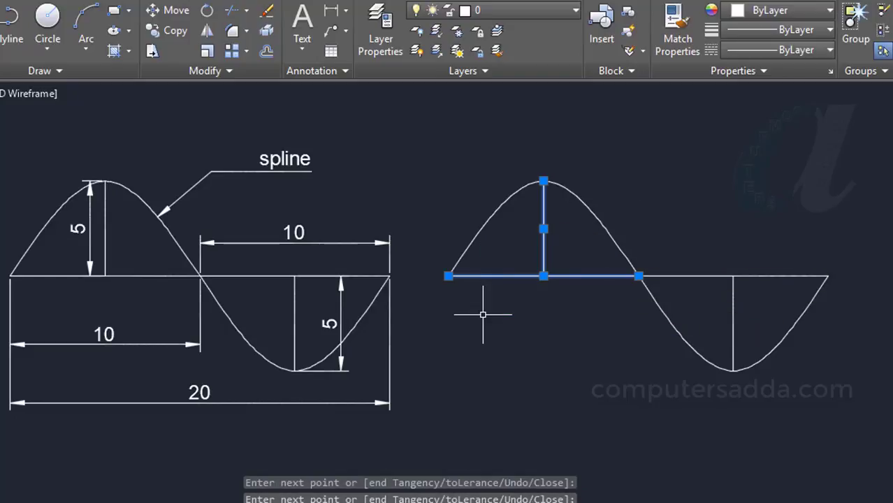
key("Delete")
mouse_move(769, 256)
left_mouse_down()
mouse_move(696, 307)
mouse_move(697, 280)
left_mouse_up()
key("Delete")
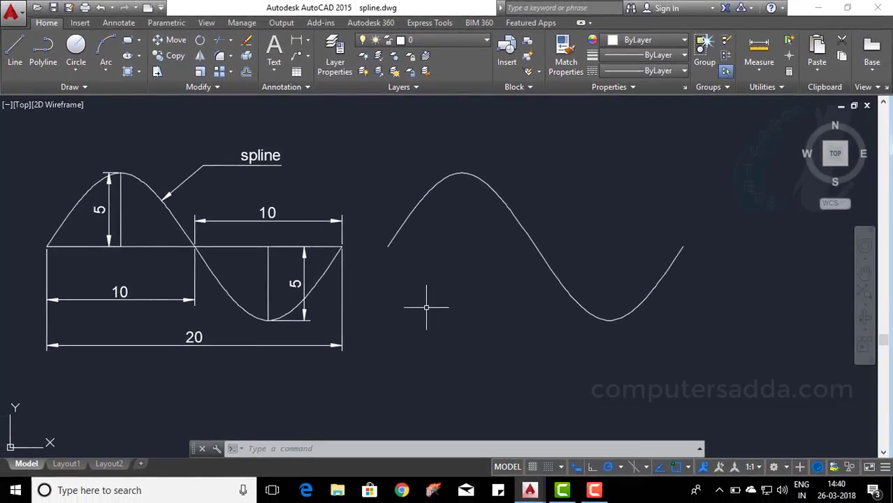
middle_click_drag(733, 334, 277, 350)
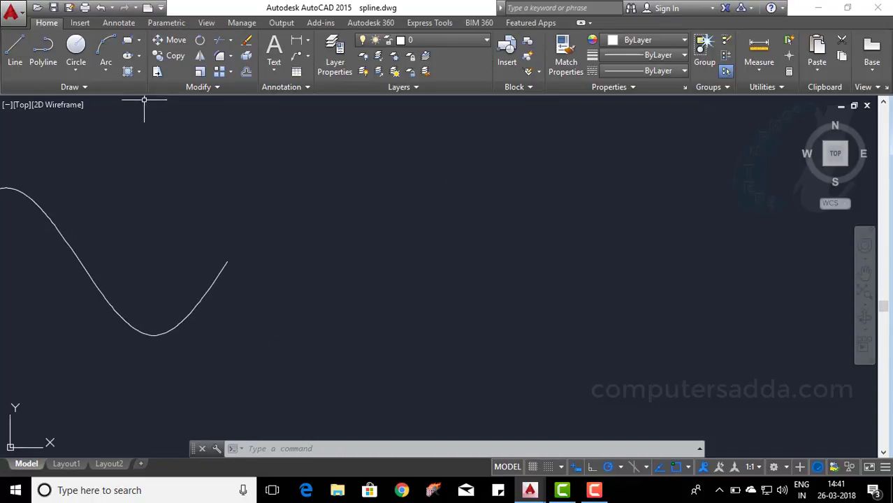
left_click(140, 56)
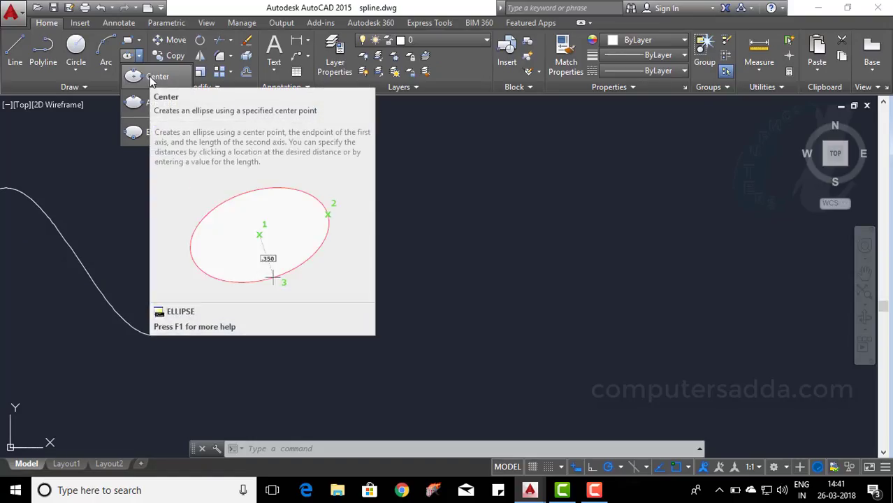
mouse_move(157, 77)
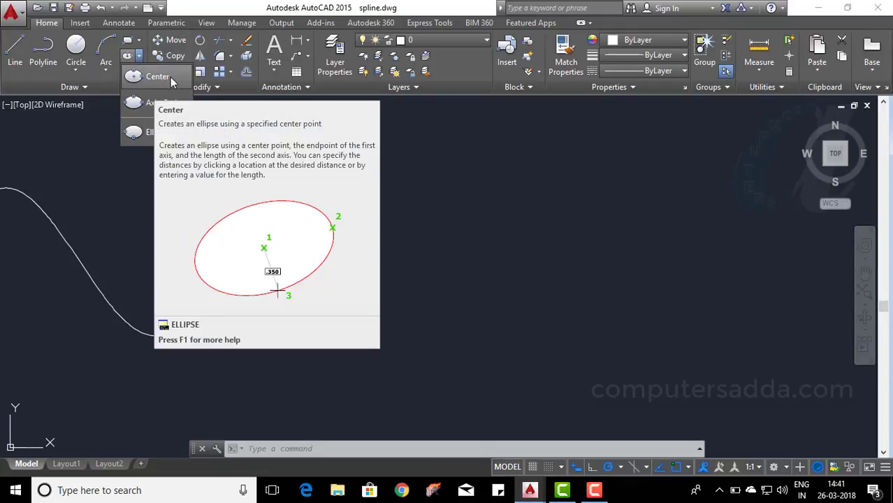
Draw a wide horizontal ellipse with Ellipse Center, setting its center, long-axis end and short axis.
left_click(170, 77)
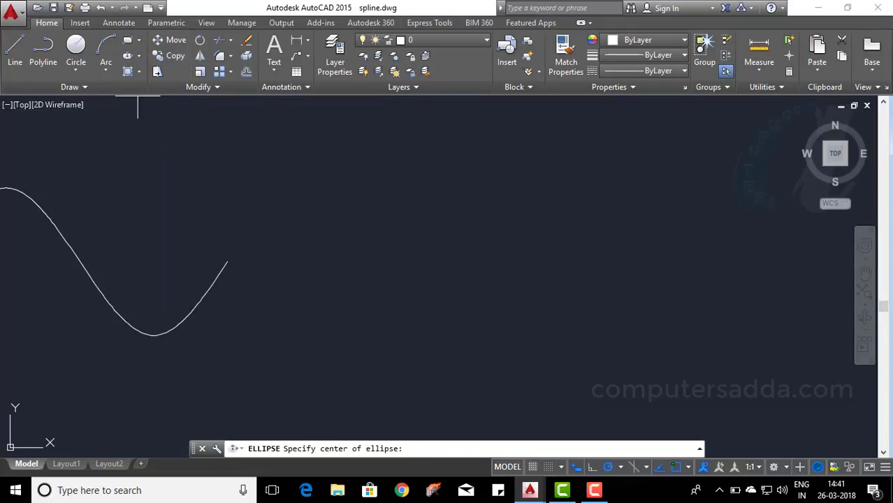
left_click(502, 262)
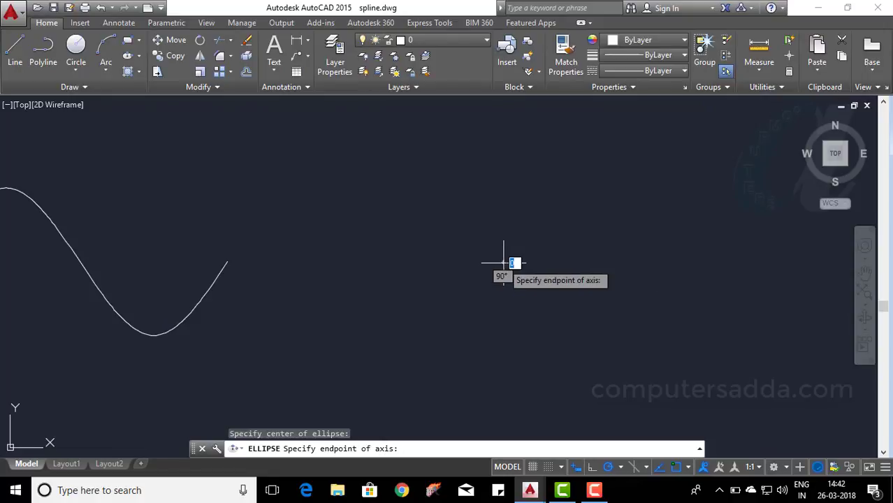
left_click(649, 263)
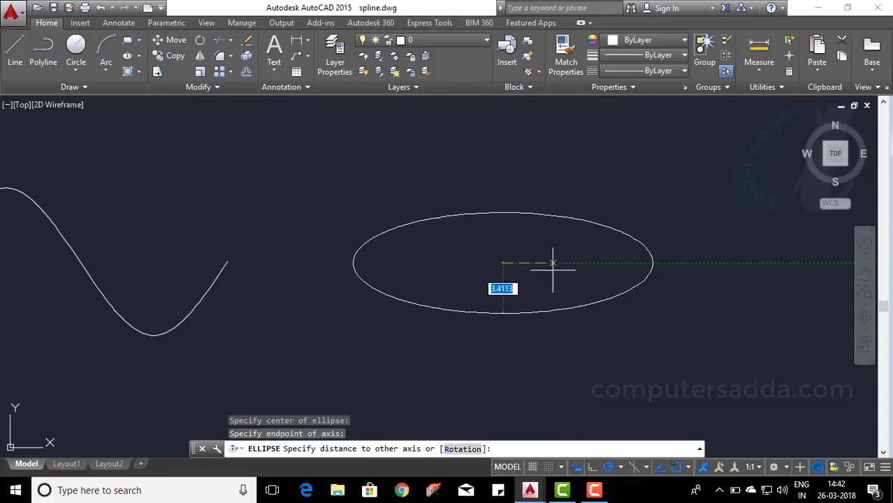
scroll(501, 198, "down", 2)
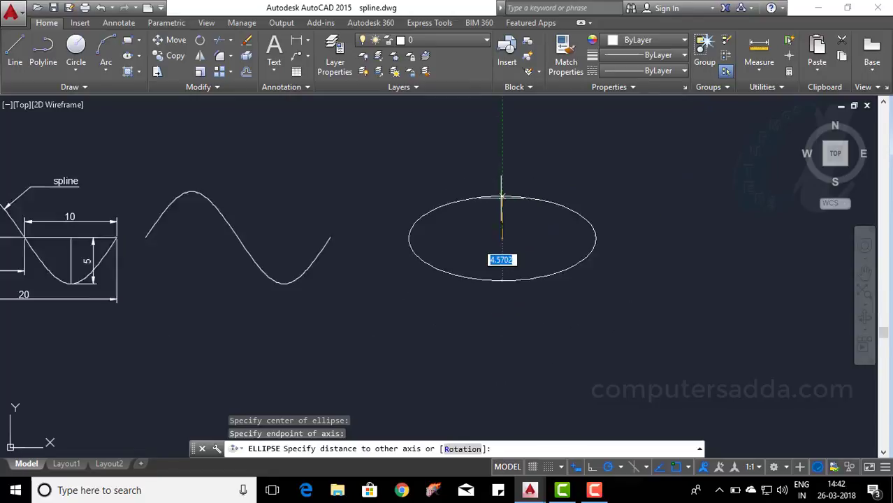
scroll(502, 198, "down", 2)
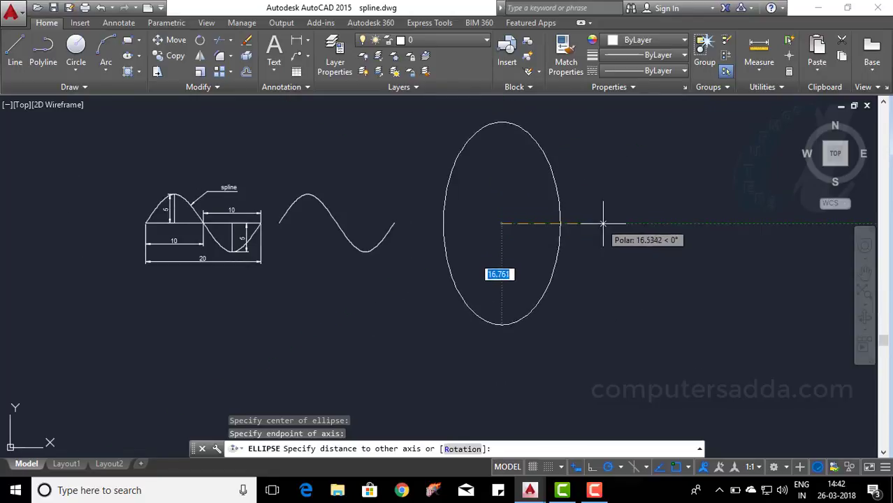
left_click(524, 224)
scroll(588, 235, "up", 2)
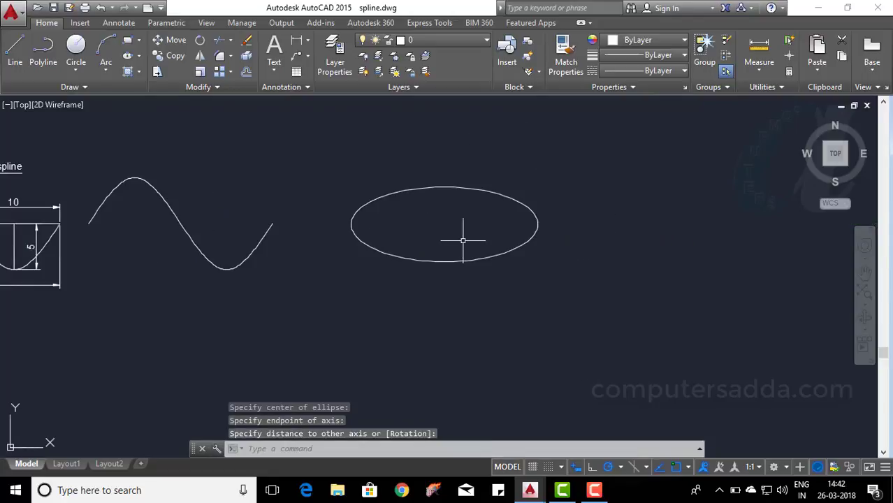
scroll(463, 240, "up", 2)
scroll(463, 240, "down", 2)
scroll(460, 233, "up", 2)
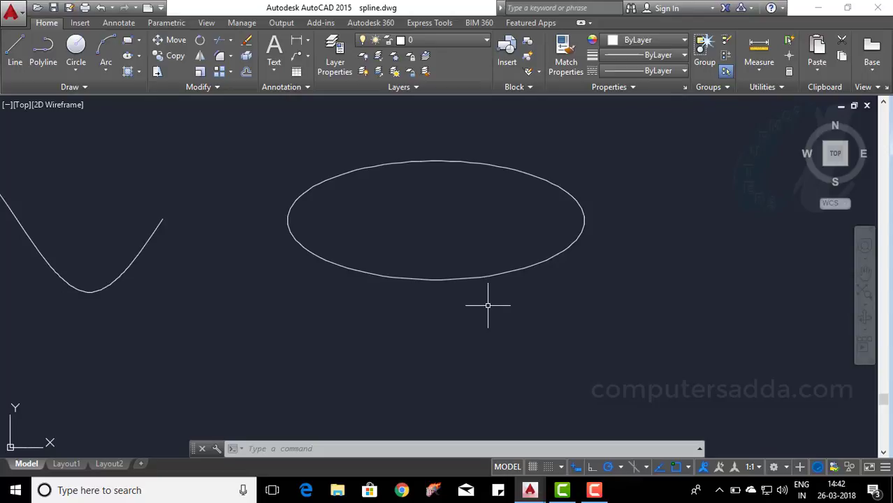
Draw a flatter ellipse with Axis, End, placing both long-axis endpoints and then the short axis.
left_click(139, 59)
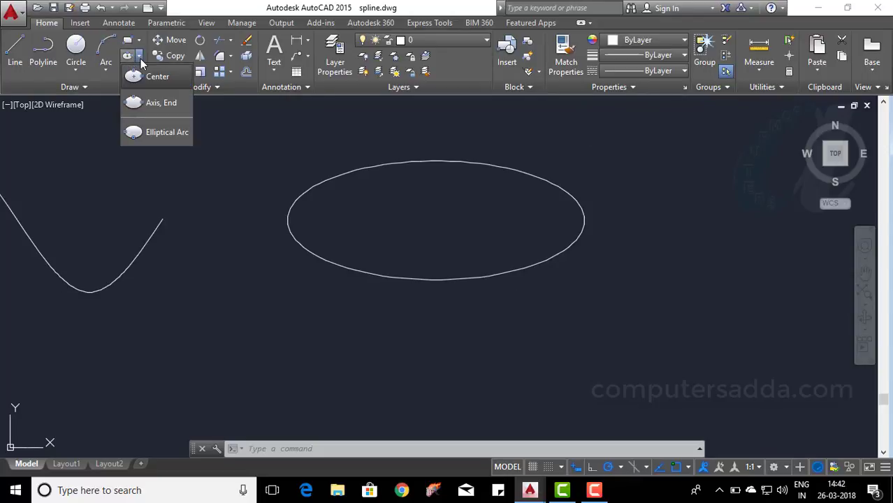
left_click(153, 104)
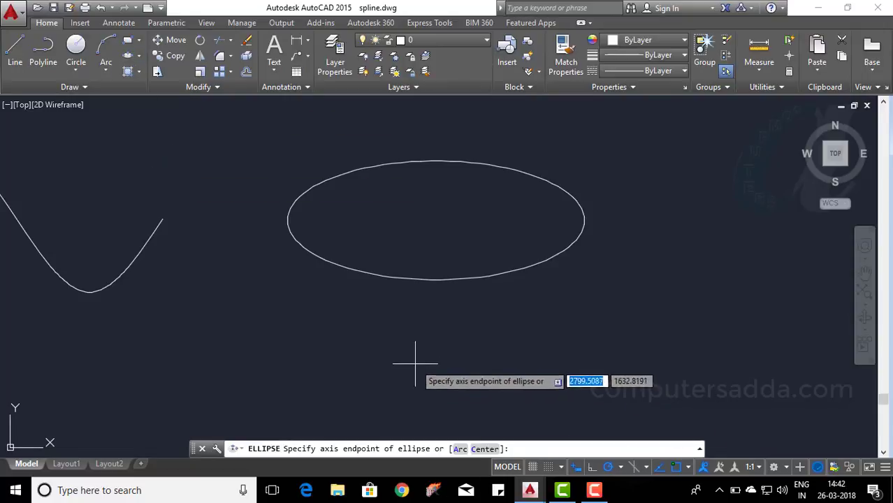
left_click(585, 361)
left_click(731, 361)
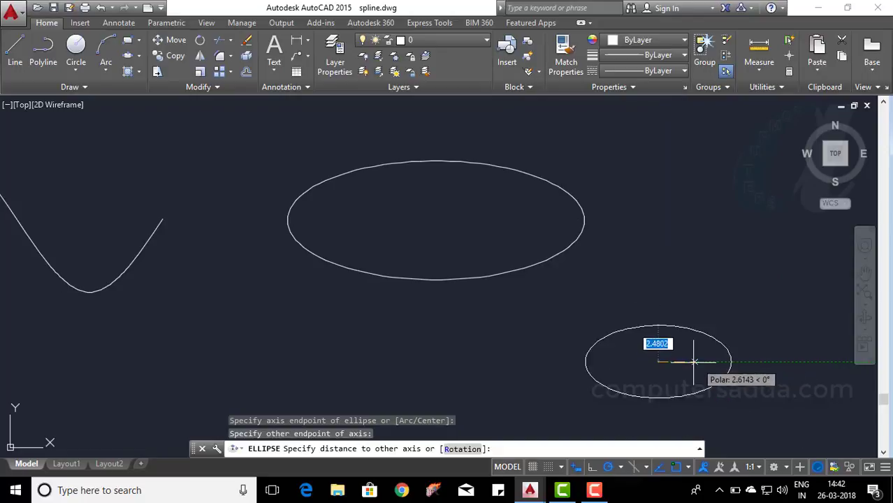
left_click(673, 362)
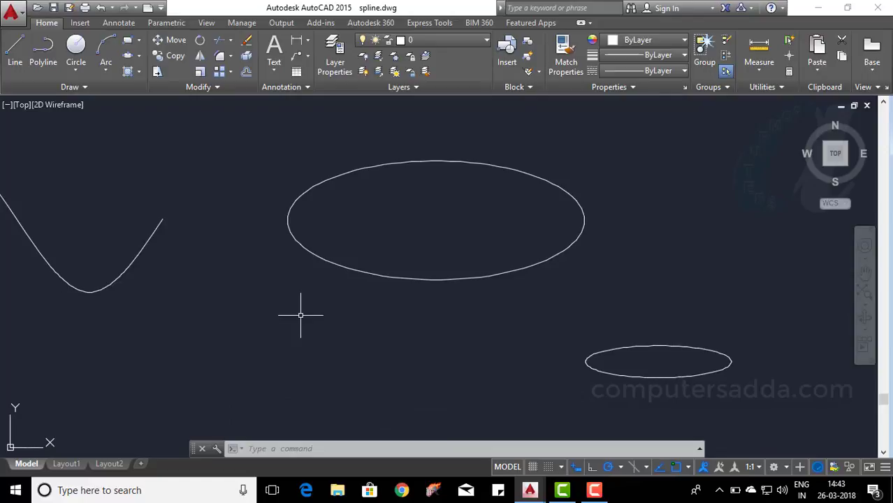
type("E")
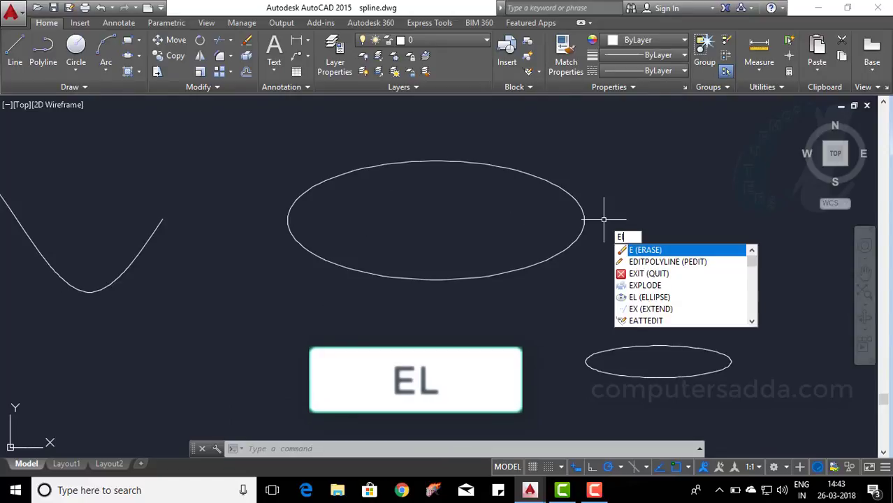
type("L")
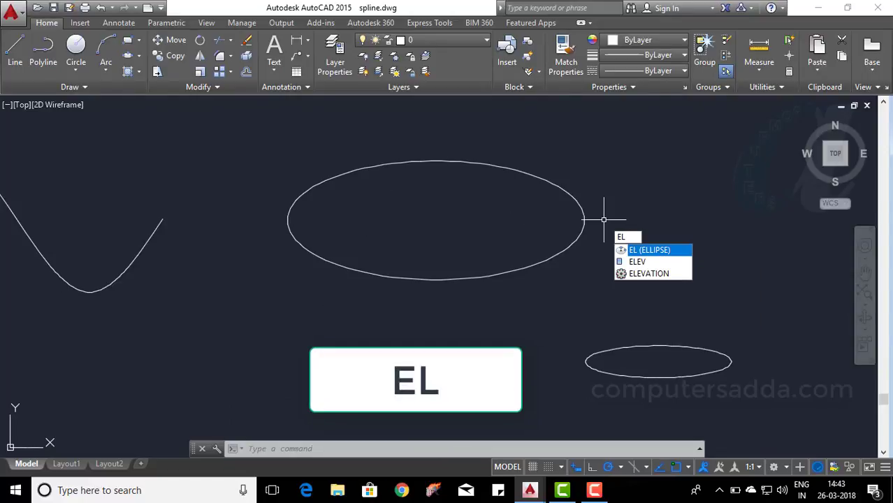
key("Return")
key("Escape")
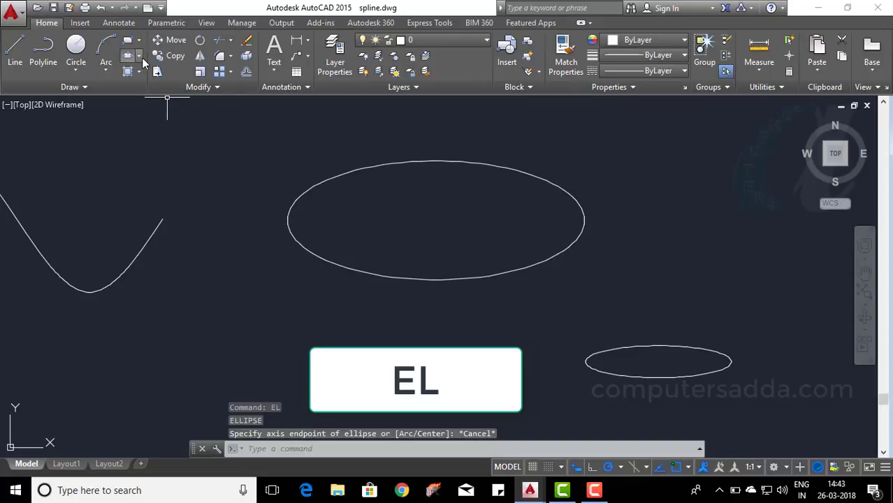
left_click(138, 55)
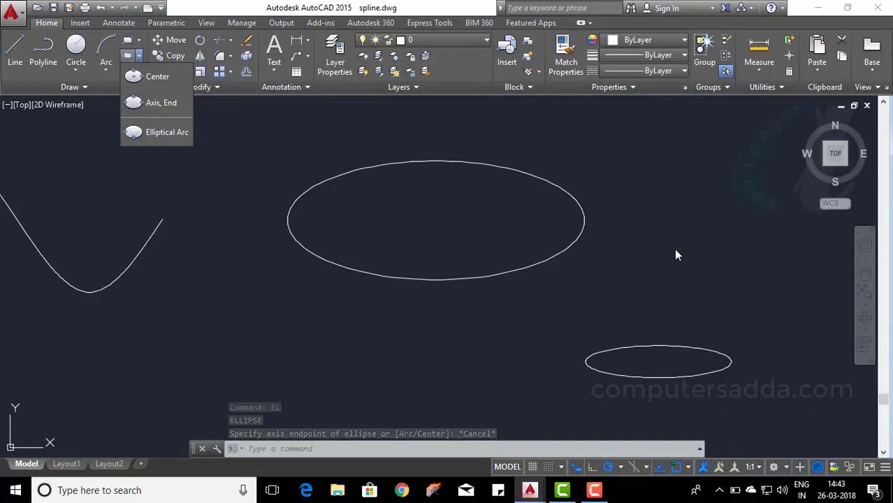
scroll(499, 319, "down", 4)
scroll(91, 341, "up", 2)
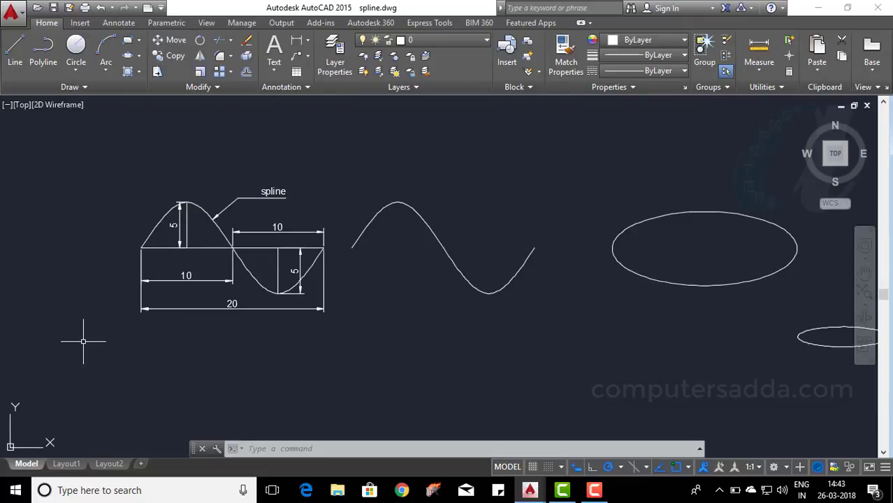